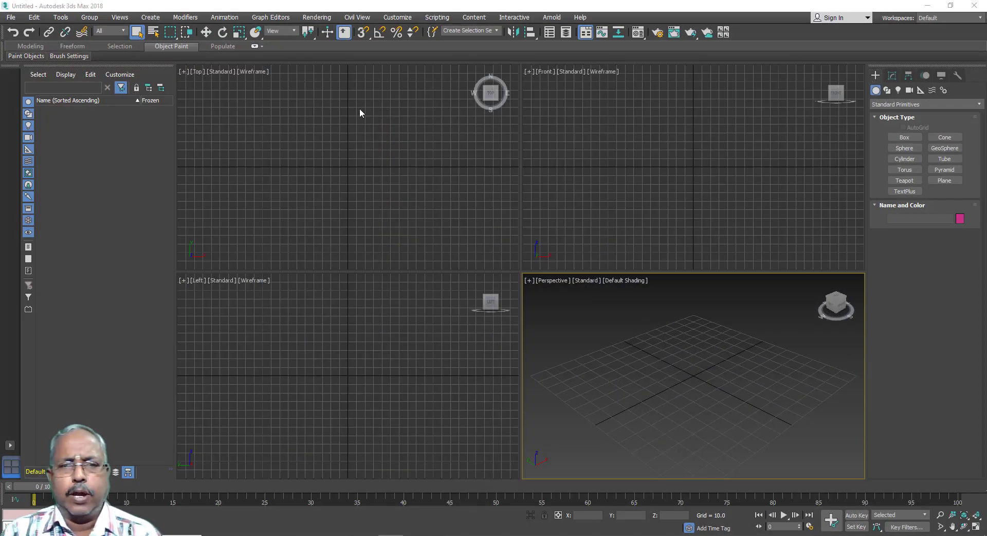
- Draw a new box in the Top view
click(895, 137)
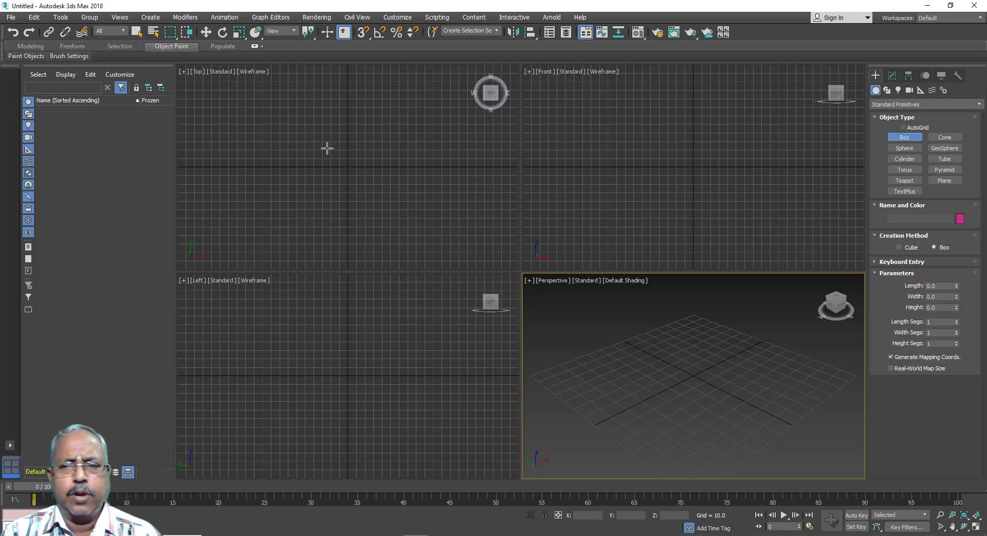
drag(326, 147, 351, 173)
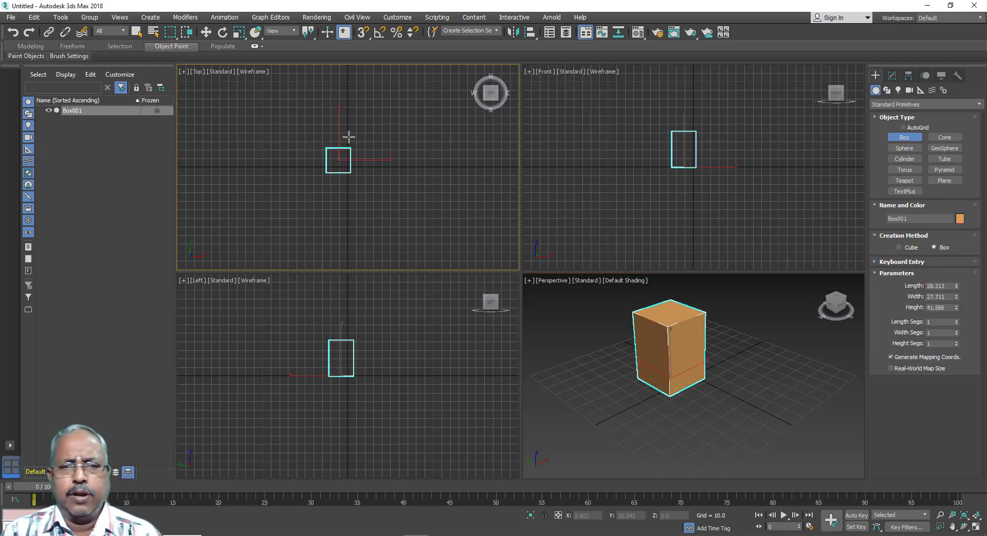
key(q)
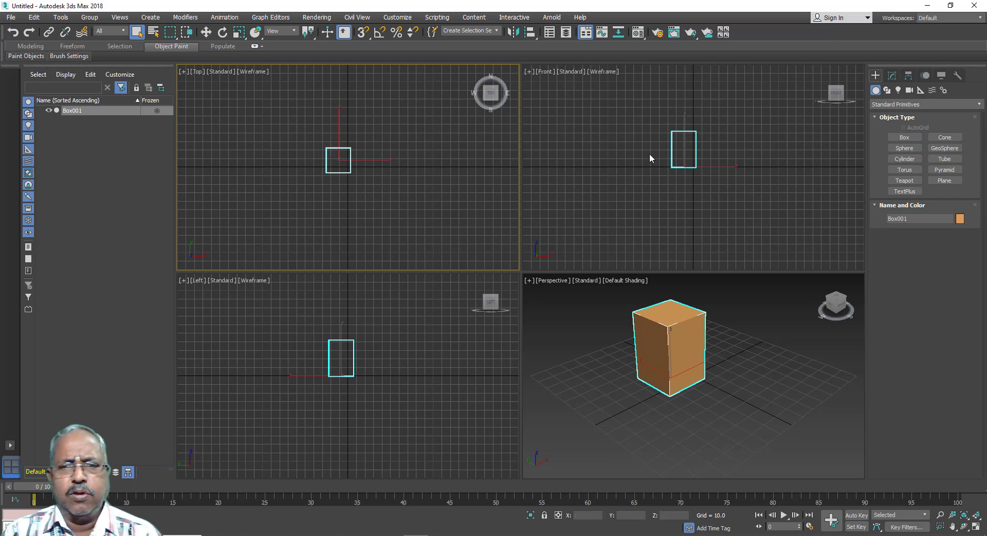
- Set Box001 to Length 20, Width 20 and Height 80
click(892, 76)
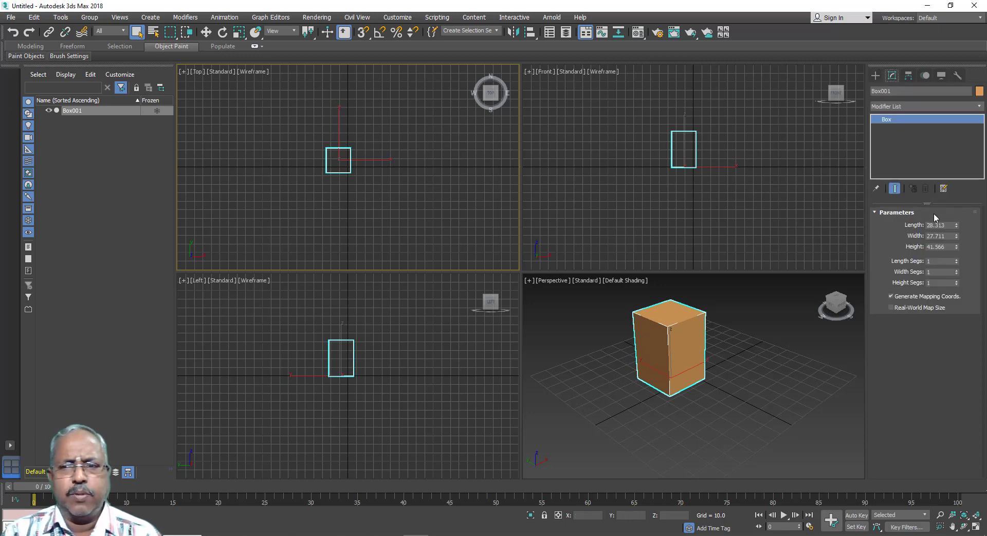
double_click(945, 226)
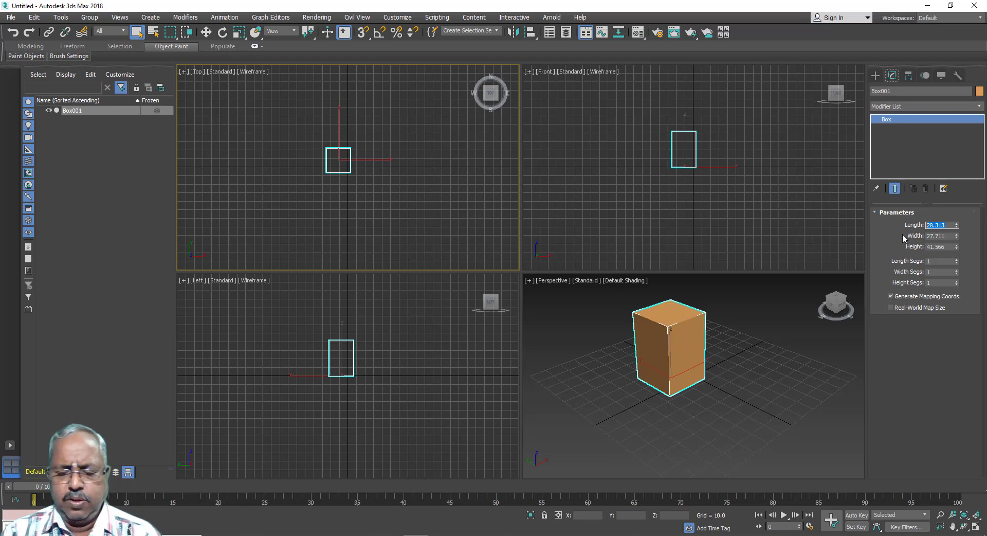
text(20)
key(Tab)
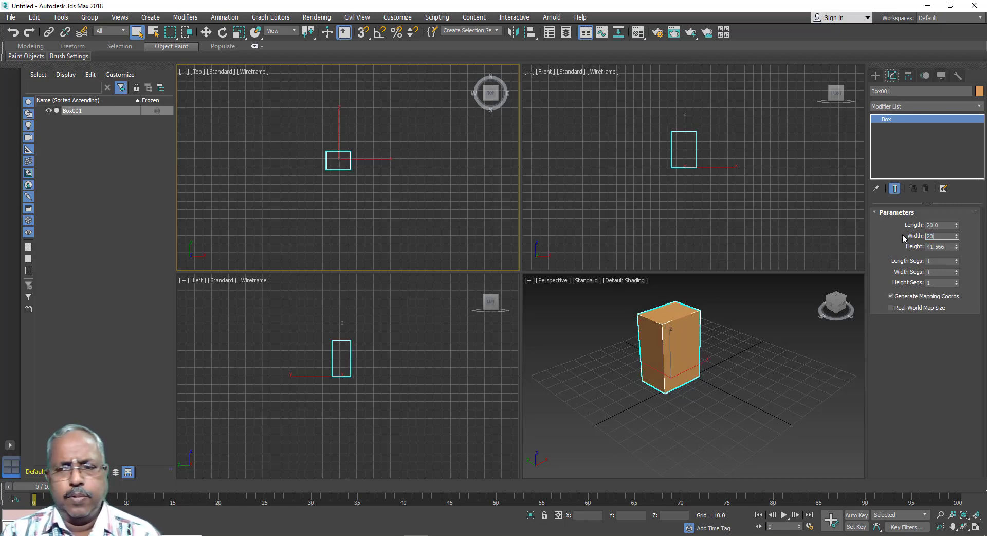
key(Tab)
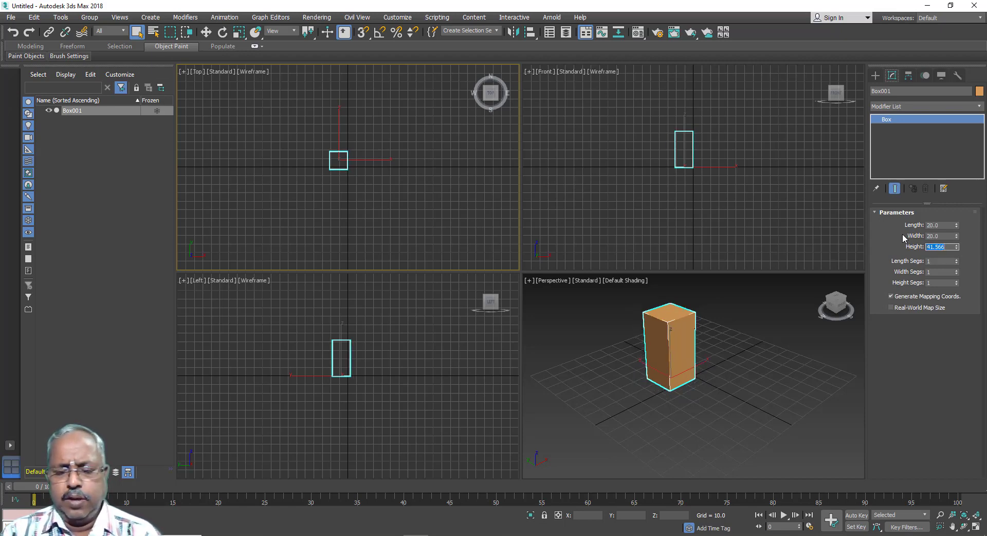
text(80)
key(Tab)
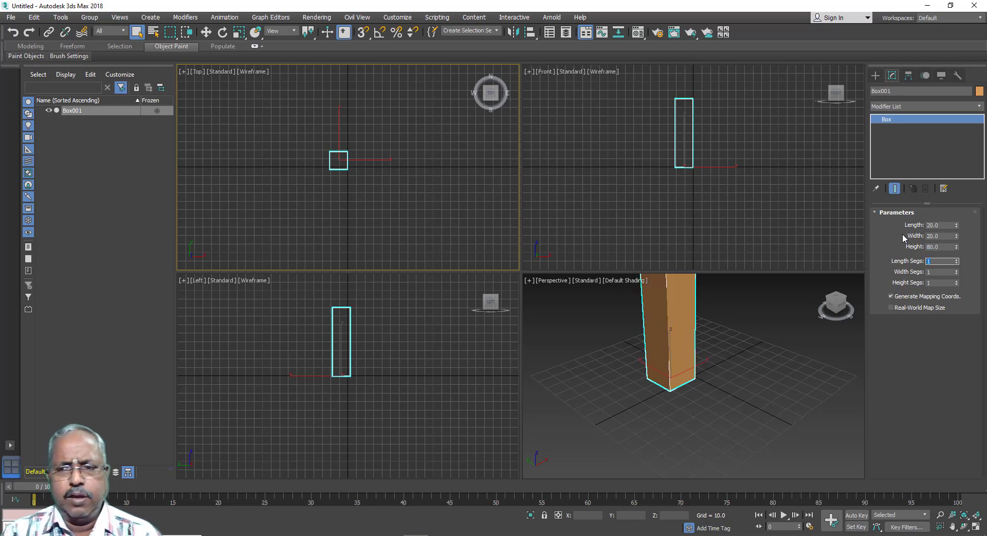
click(419, 232)
scroll(399, 221, down, 2)
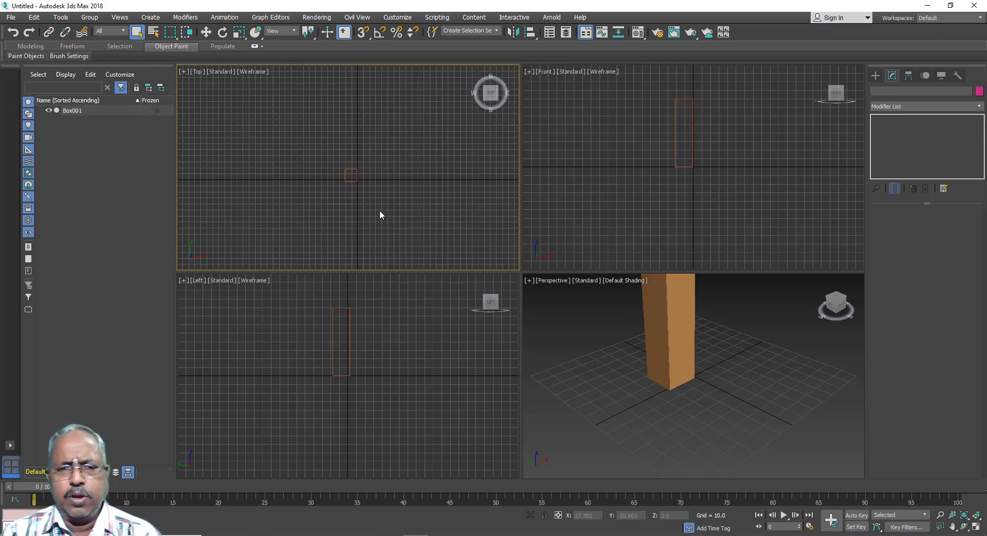
scroll(379, 209, down, 2)
click(362, 188)
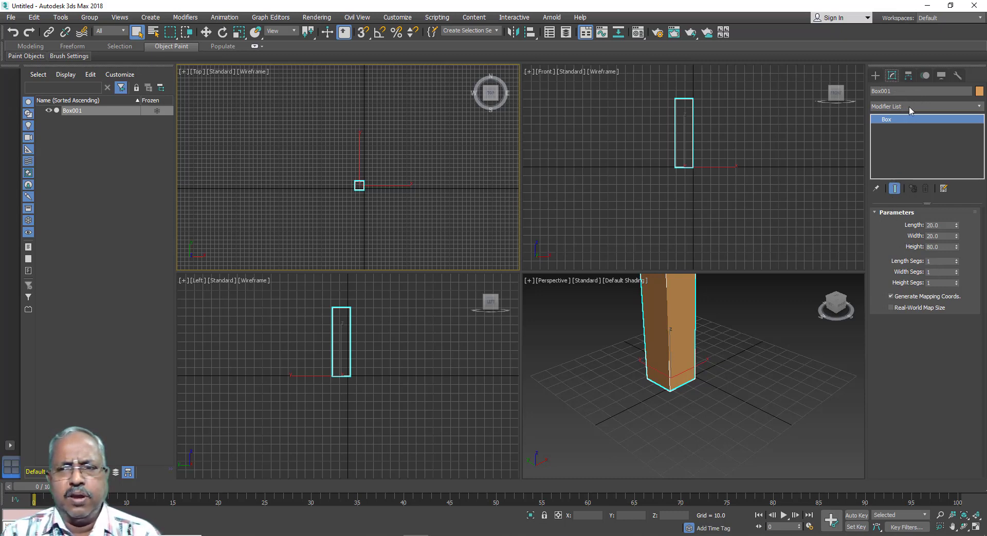
- Add a Bend modifier to Box001 and raise its angle to 79.5
click(910, 106)
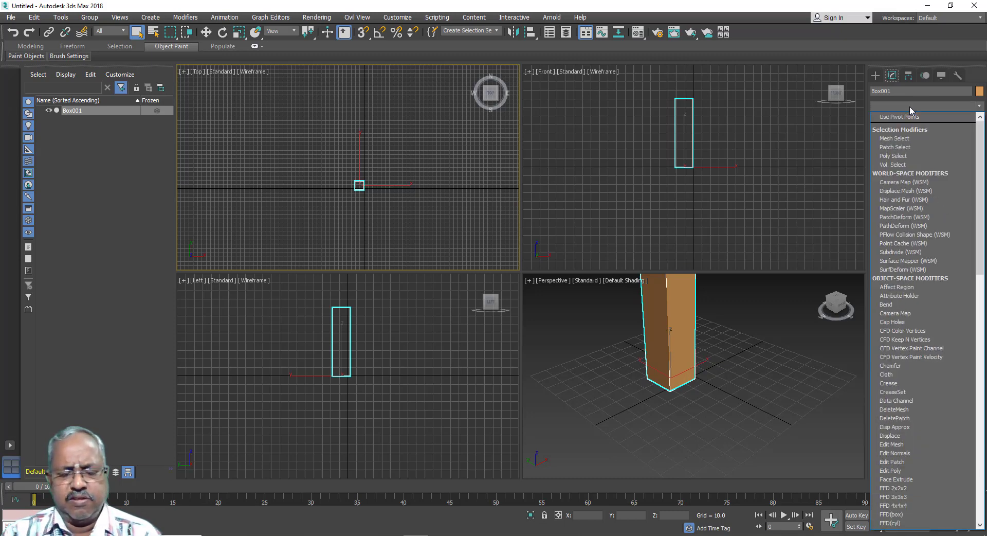
key(b)
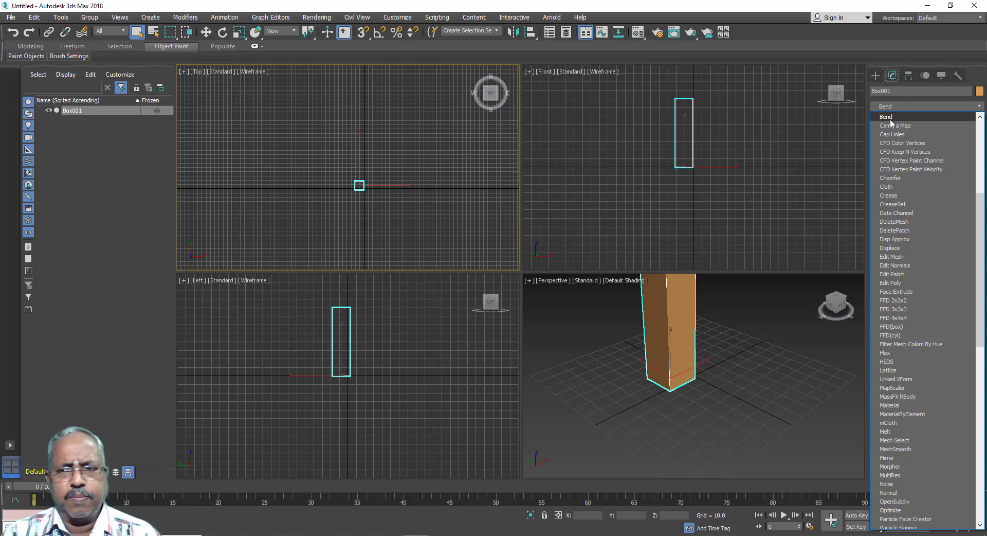
click(892, 124)
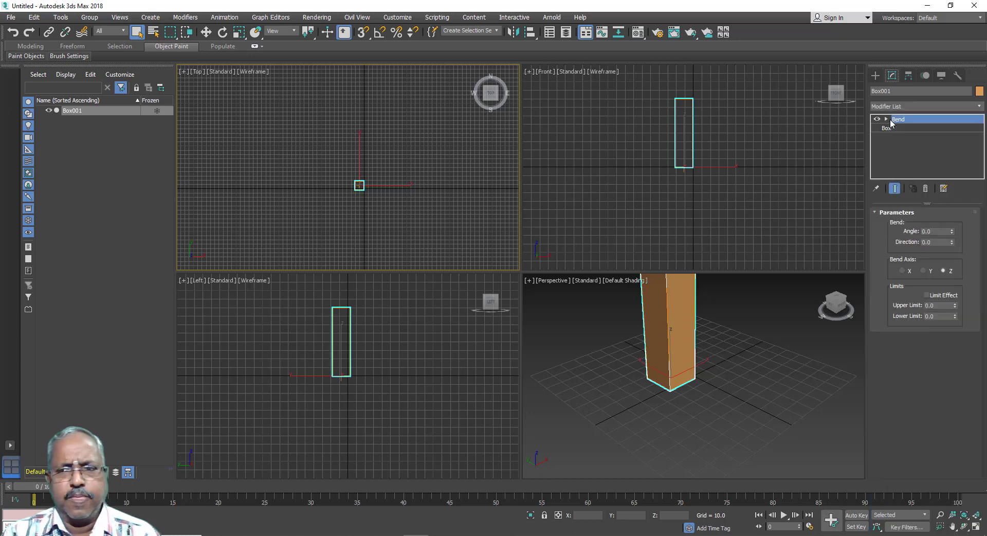
click(953, 229)
mouse_move(954, 230)
mouse_down()
mouse_move(962, 212)
mouse_move(962, 236)
mouse_up()
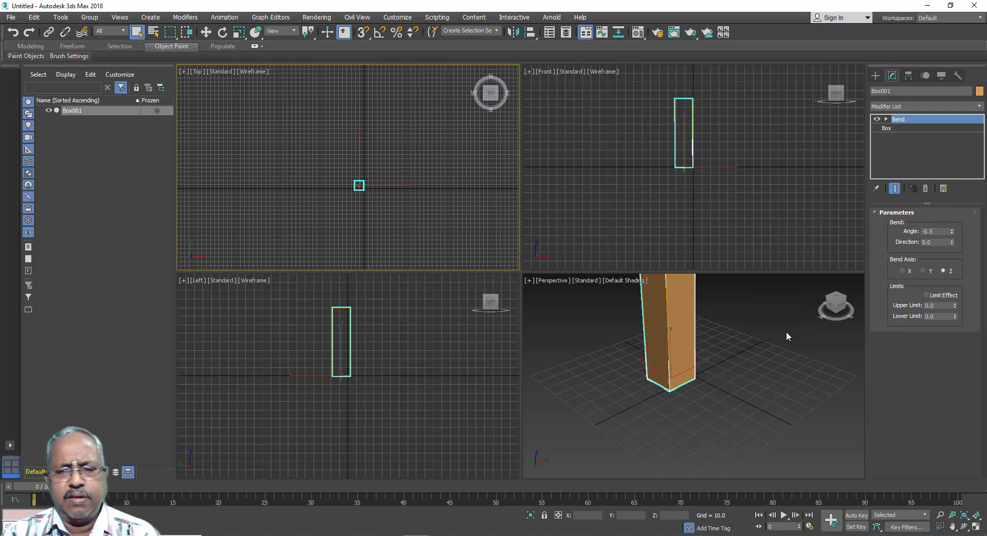
click(773, 332)
scroll(740, 331, down, 5)
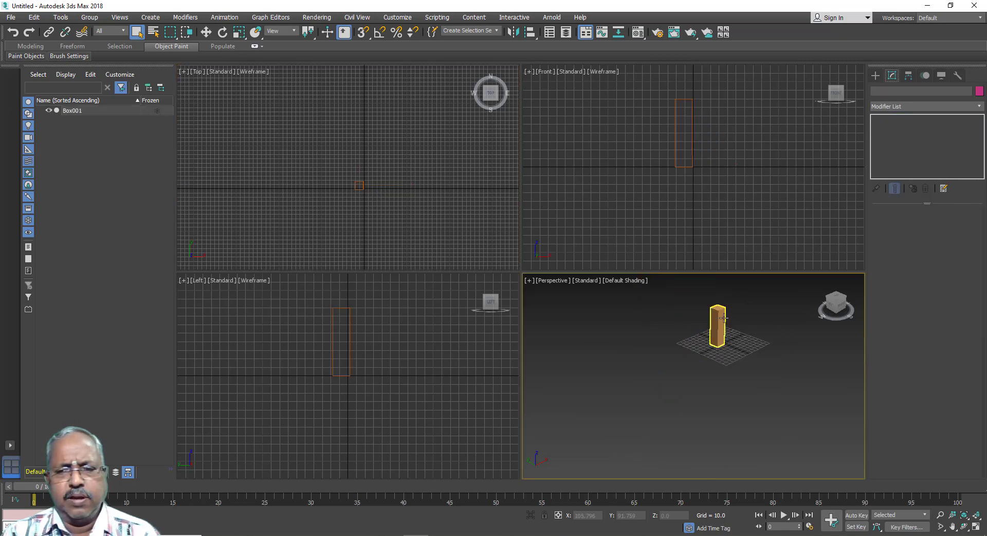
click(723, 318)
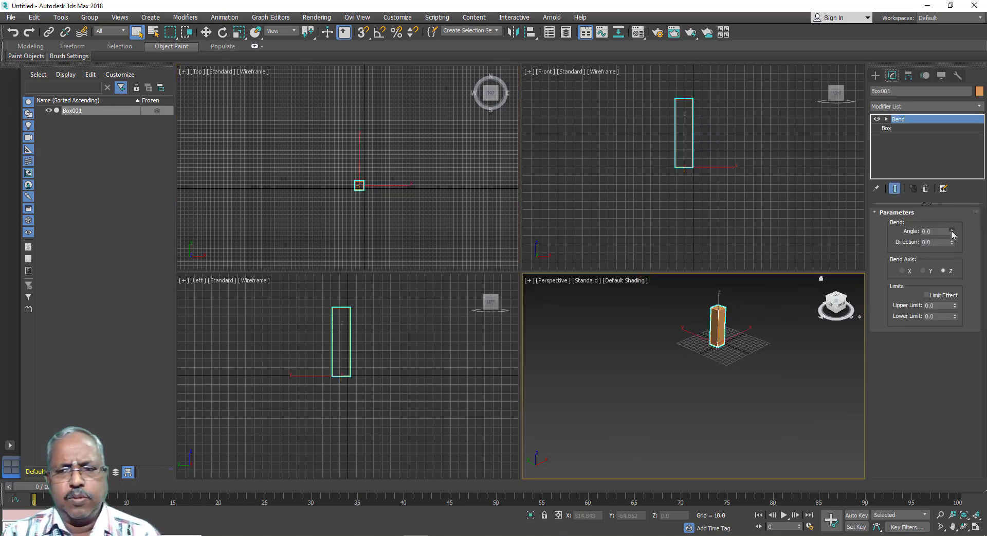
drag(952, 234, 952, 149)
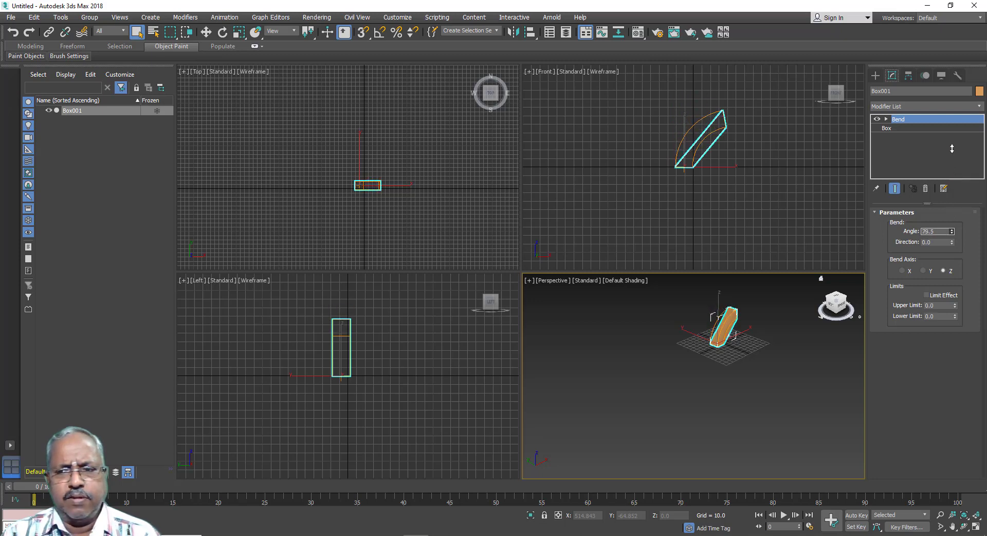
- Enable Limit Effect with an Upper Limit of 48.01 and bend along Y
click(926, 296)
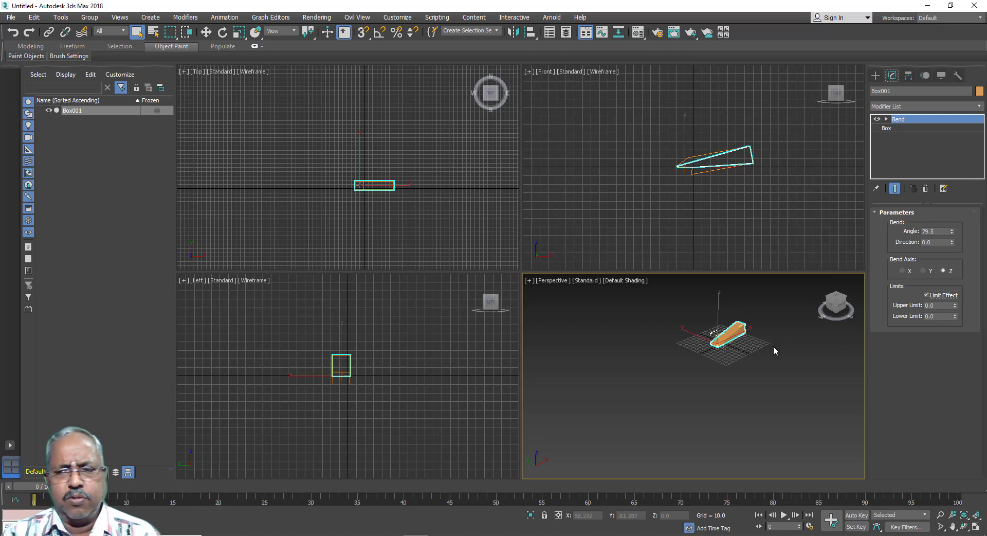
scroll(747, 333, up, 10)
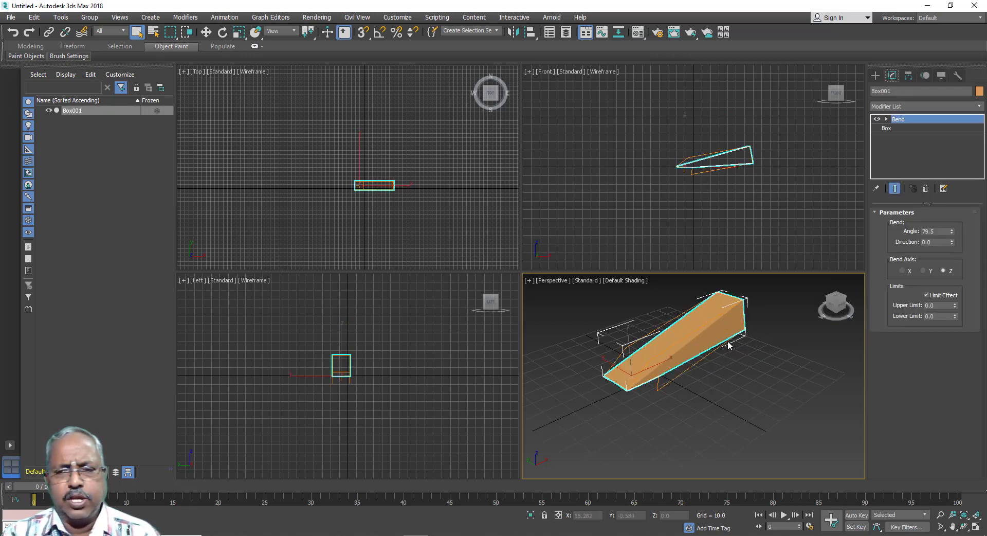
mouse_move(955, 307)
mouse_down()
mouse_move(956, 506)
mouse_move(945, 479)
mouse_move(913, 17)
mouse_move(668, 194)
mouse_up()
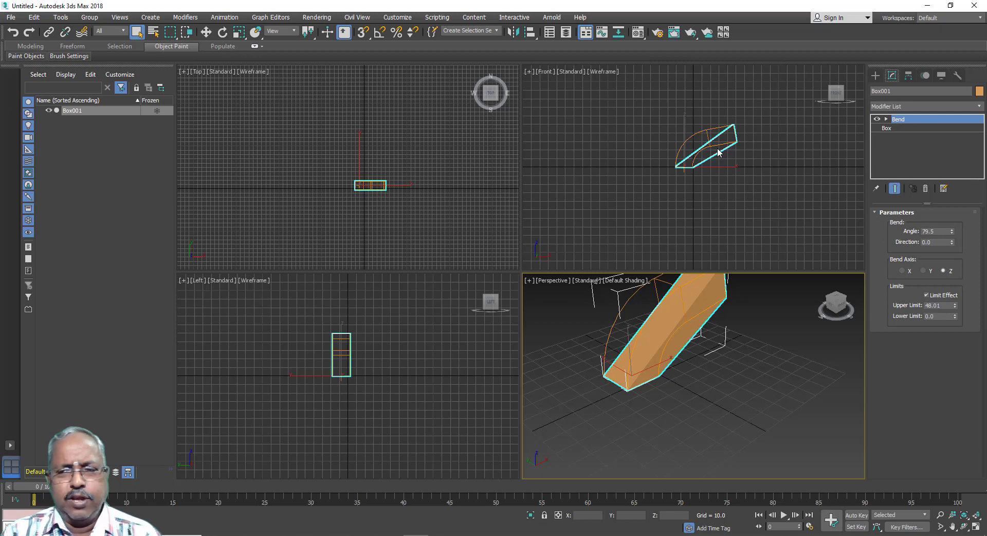
click(903, 271)
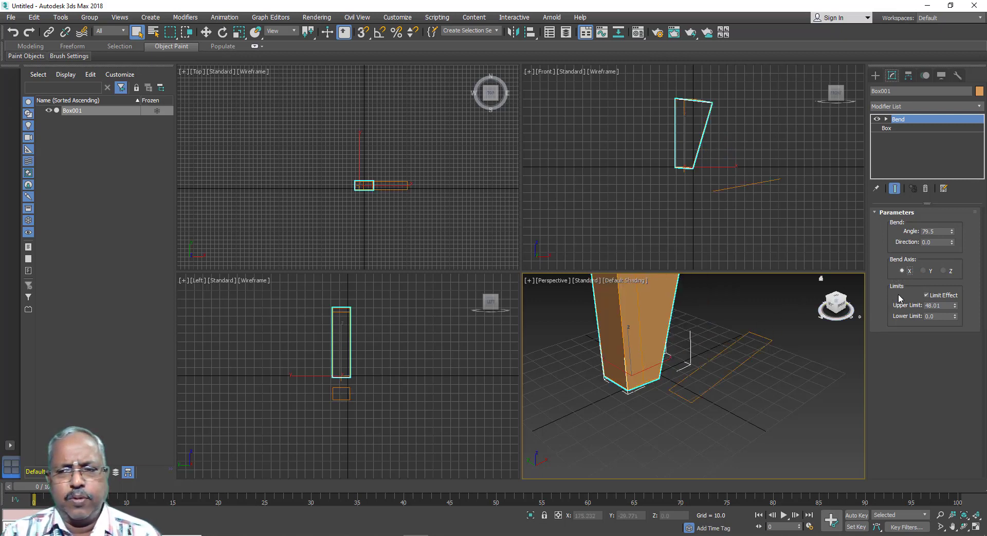
click(924, 271)
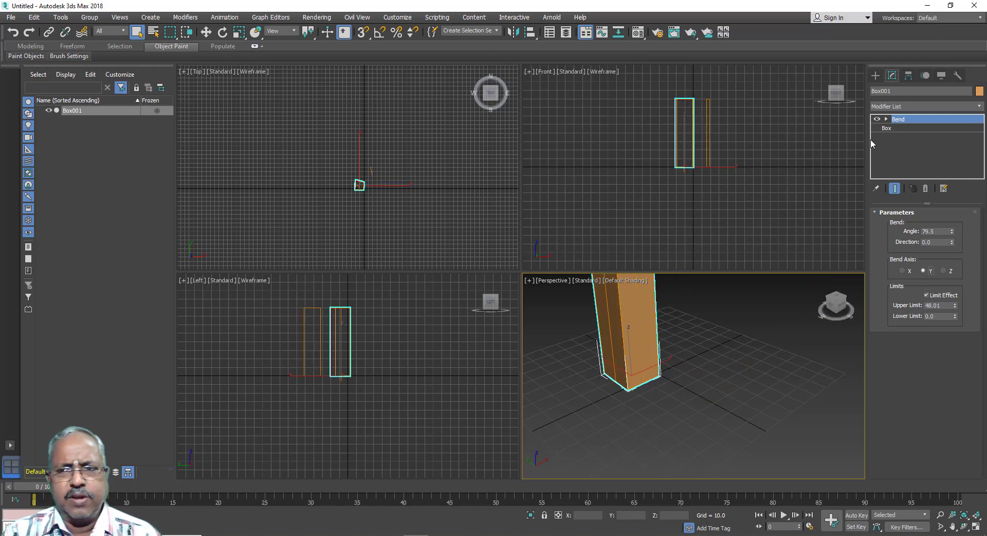
- Delete the Bend modifier and give Box001 20 segments per side
right_click(899, 122)
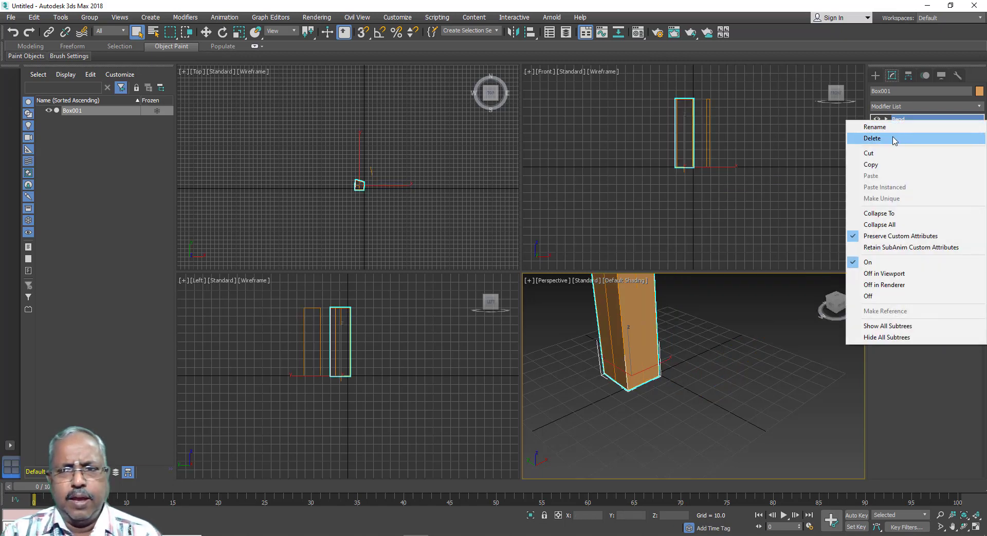
click(896, 139)
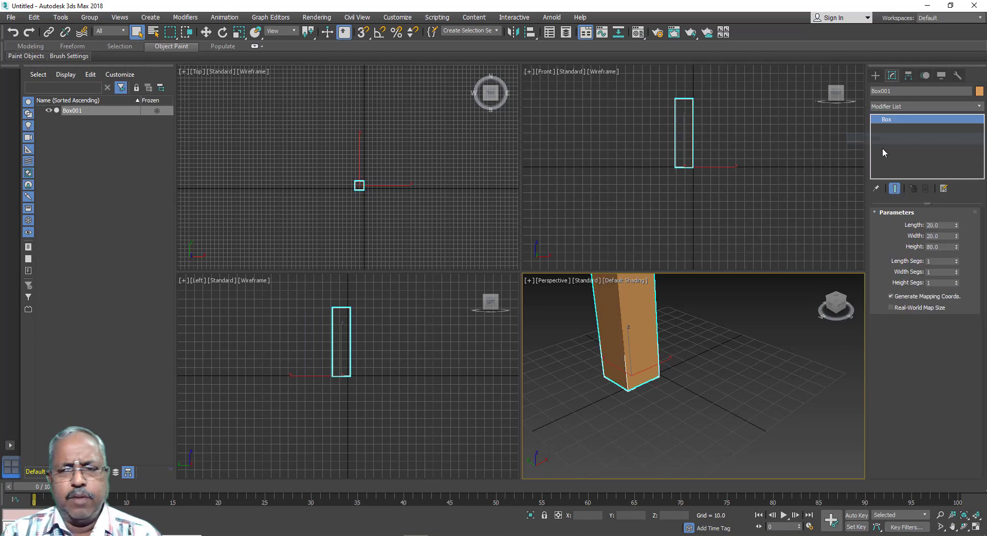
double_click(930, 263)
text(20)
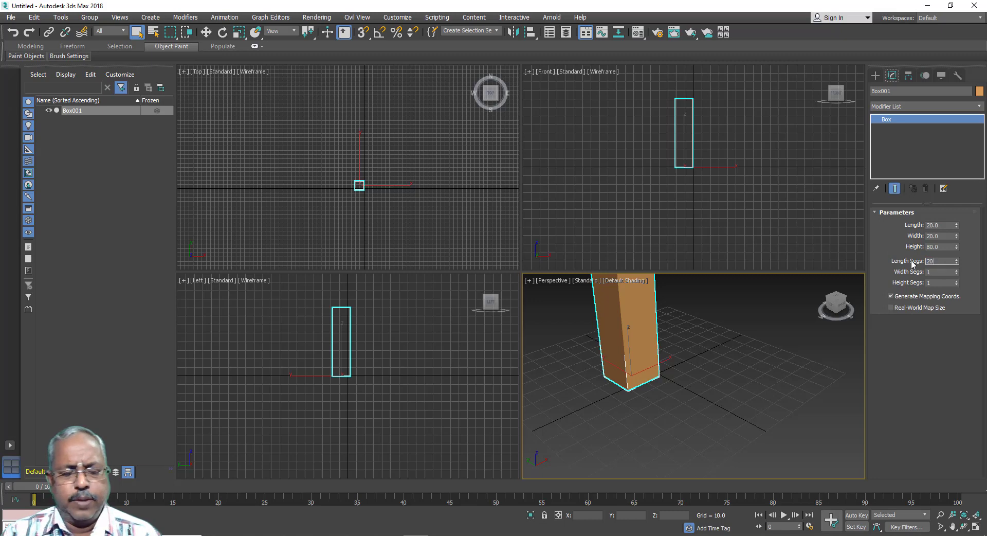
key(Tab)
key(Tab)
text(20)
key(Tab)
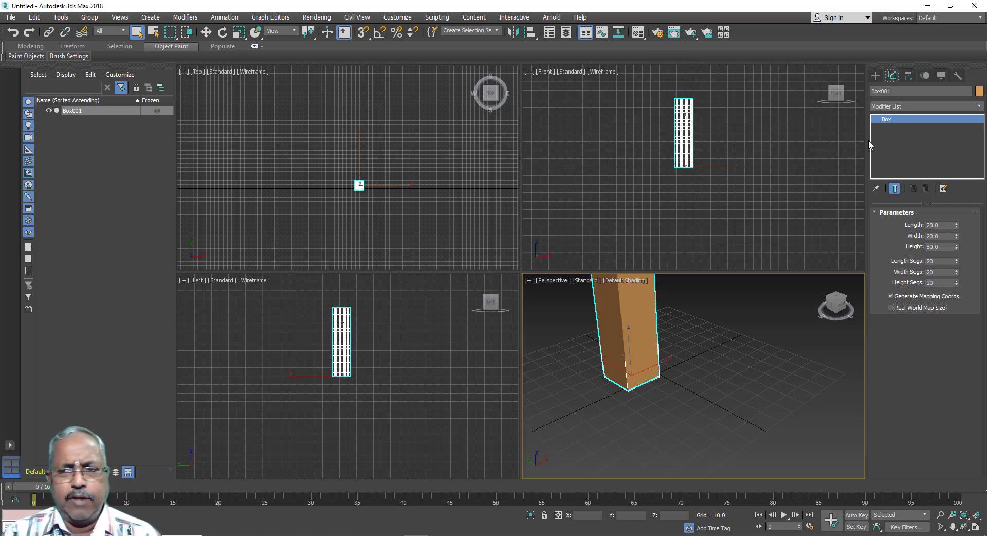
- Apply a fresh Bend modifier to Box001
right_click(897, 119)
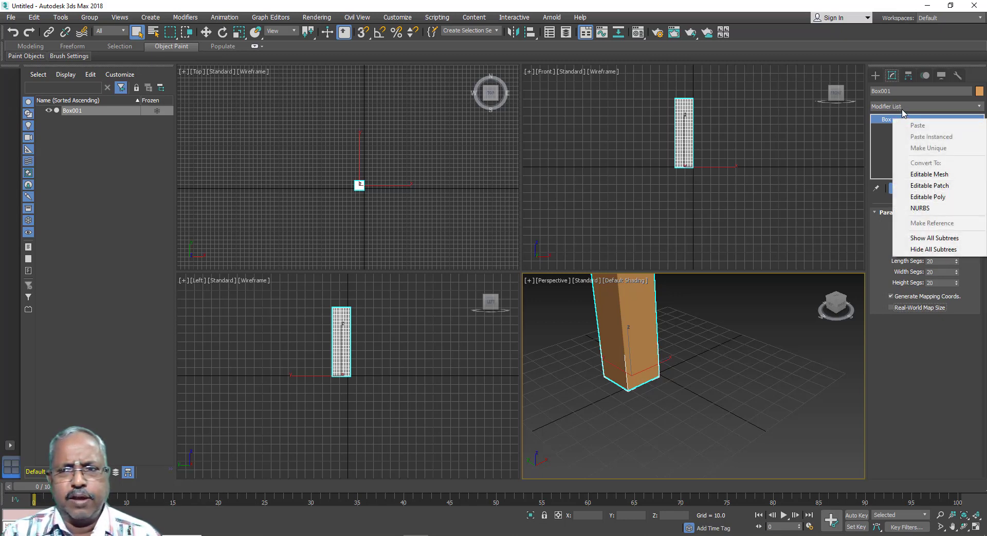
click(903, 106)
key(b)
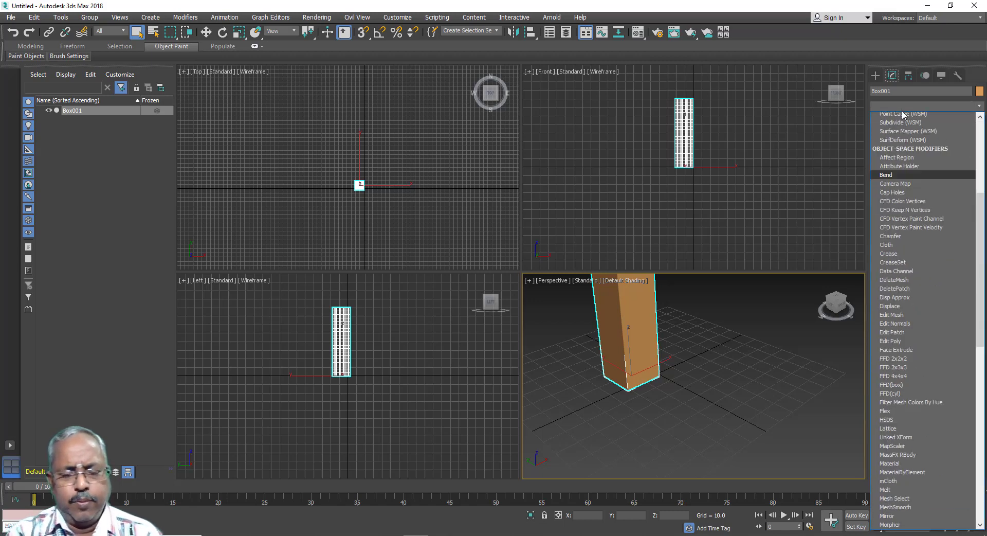
key(Return)
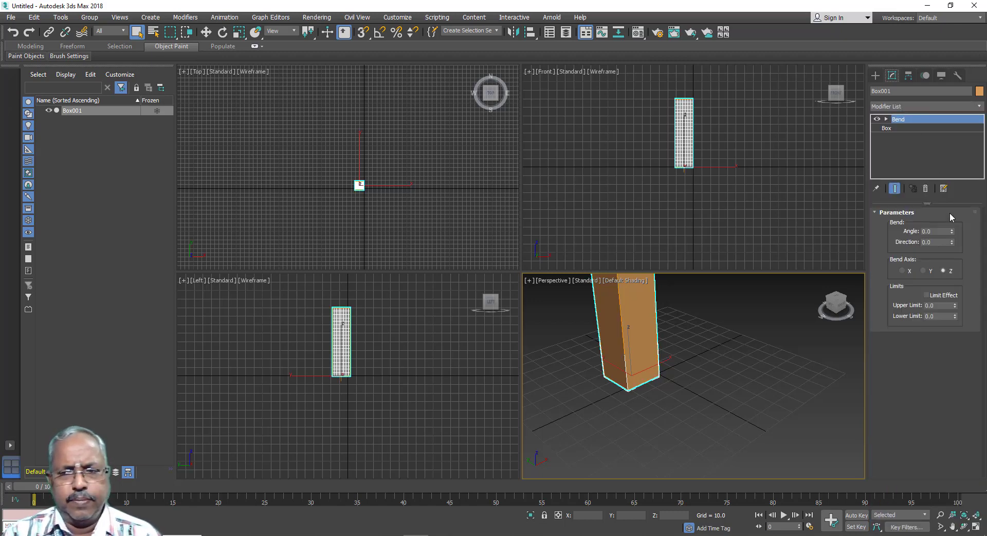
- Raise Box001's bend angle to 90 degrees for a smooth quarter arc
drag(952, 233, 950, 176)
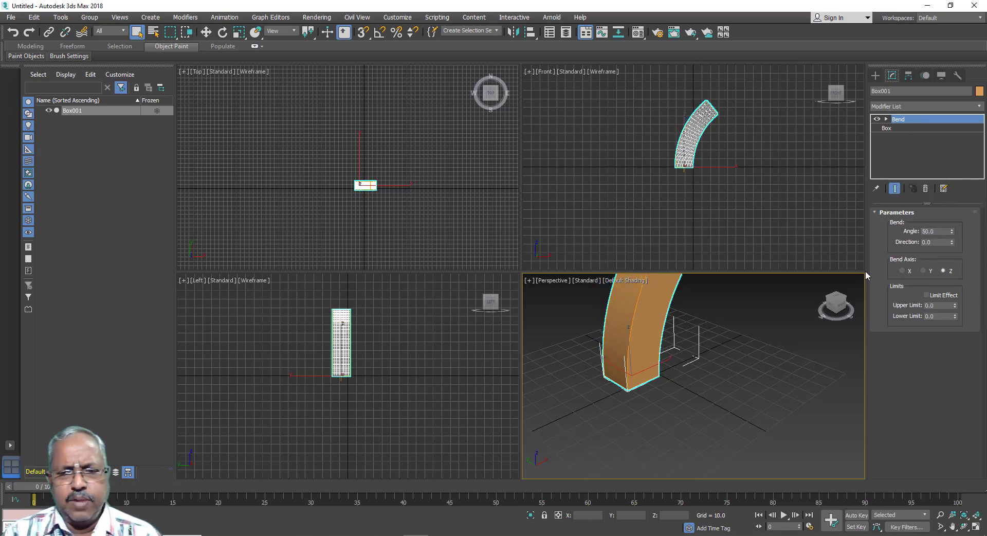
click(722, 359)
scroll(696, 344, down, 5)
scroll(689, 335, up, 4)
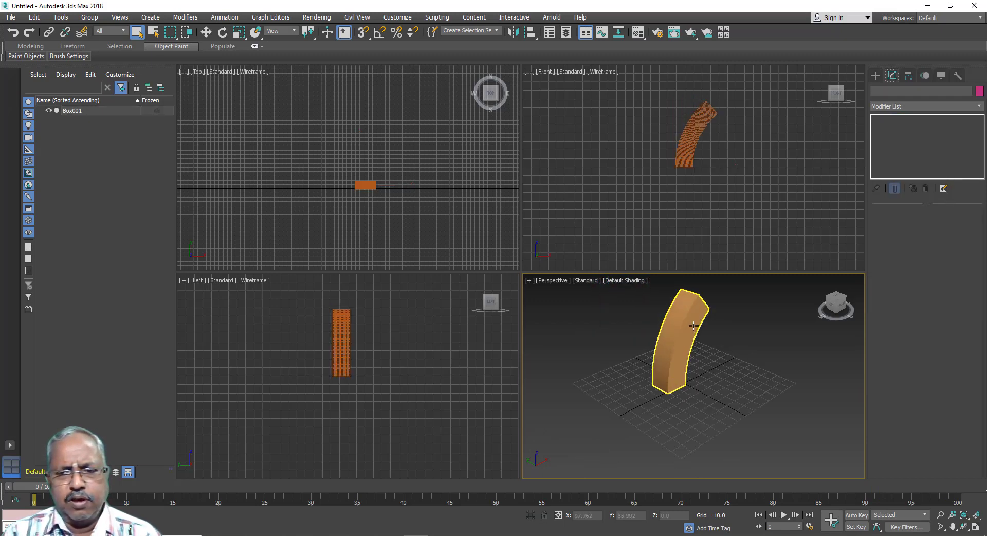
scroll(681, 324, up, 4)
click(669, 325)
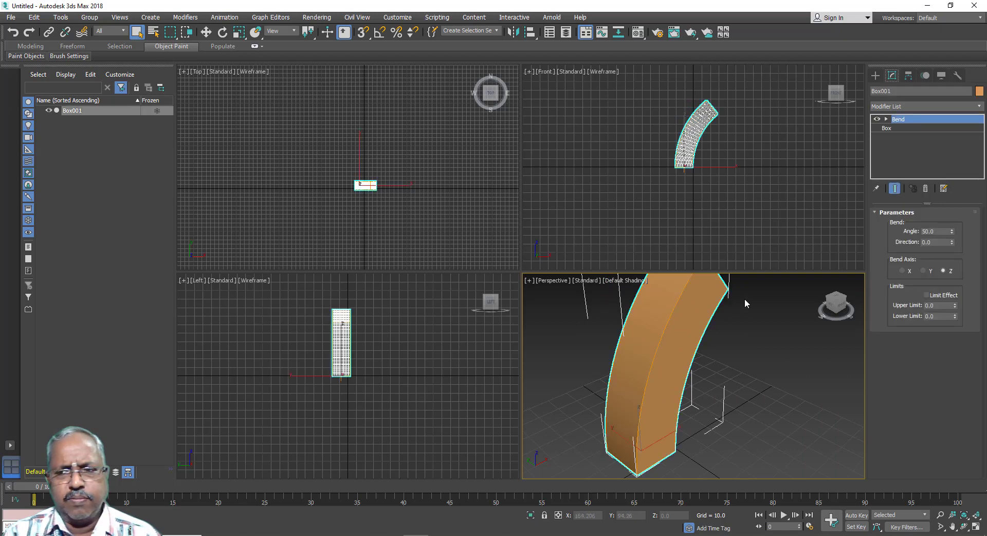
click(953, 230)
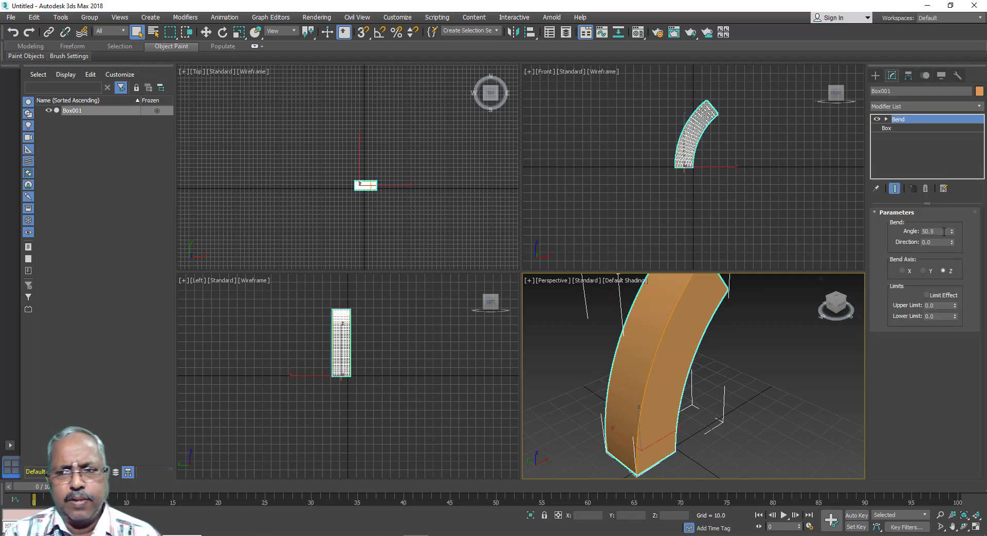
key(Tab)
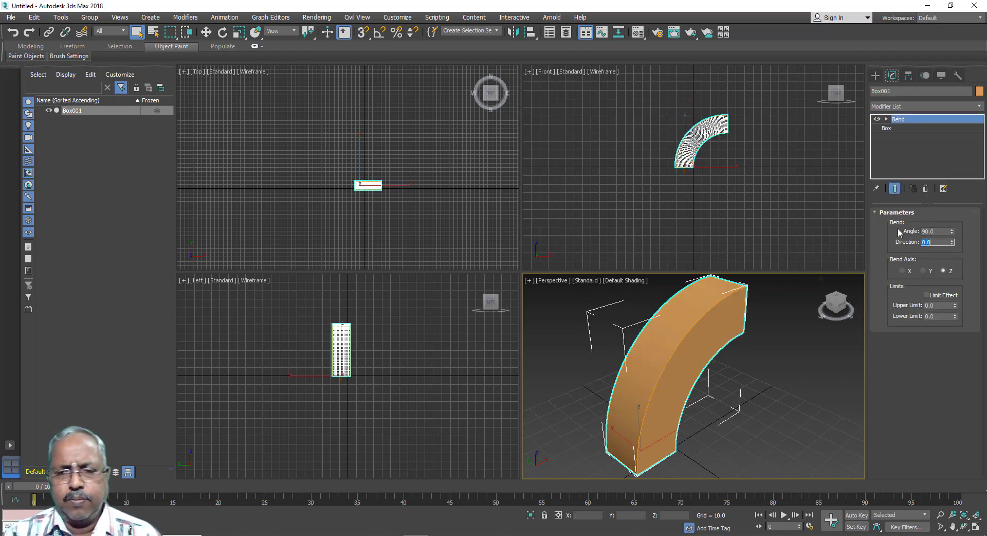
click(743, 394)
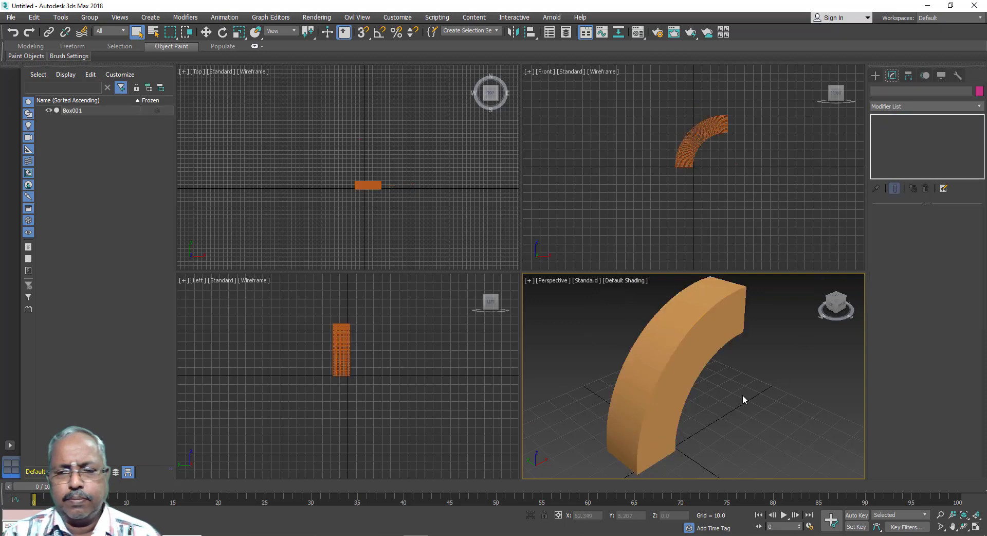
click(669, 374)
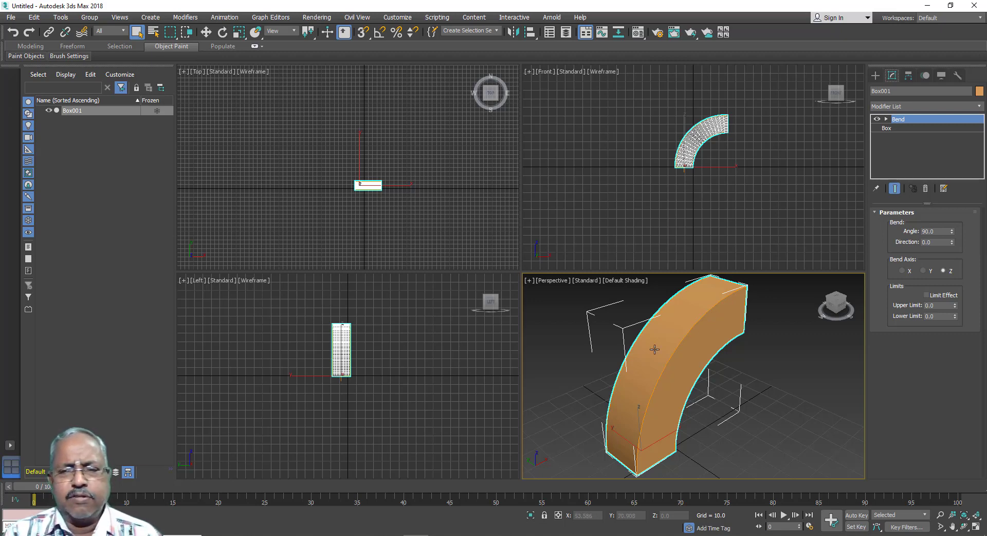
click(735, 131)
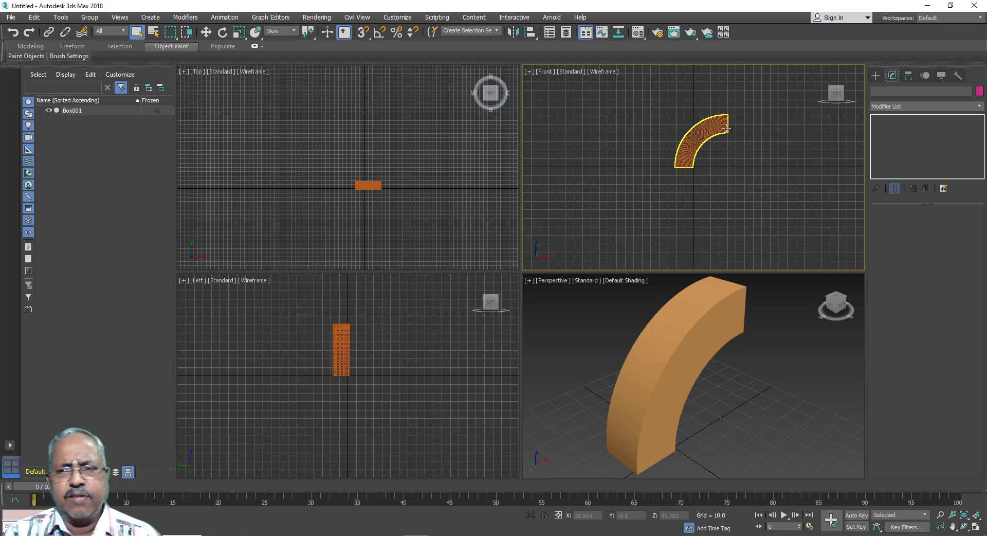
- Draw a new box with AutoGrid on the bent box's end face
click(876, 76)
mouse_move(847, 302)
mouse_down()
mouse_move(839, 285)
mouse_move(825, 284)
mouse_up()
click(904, 138)
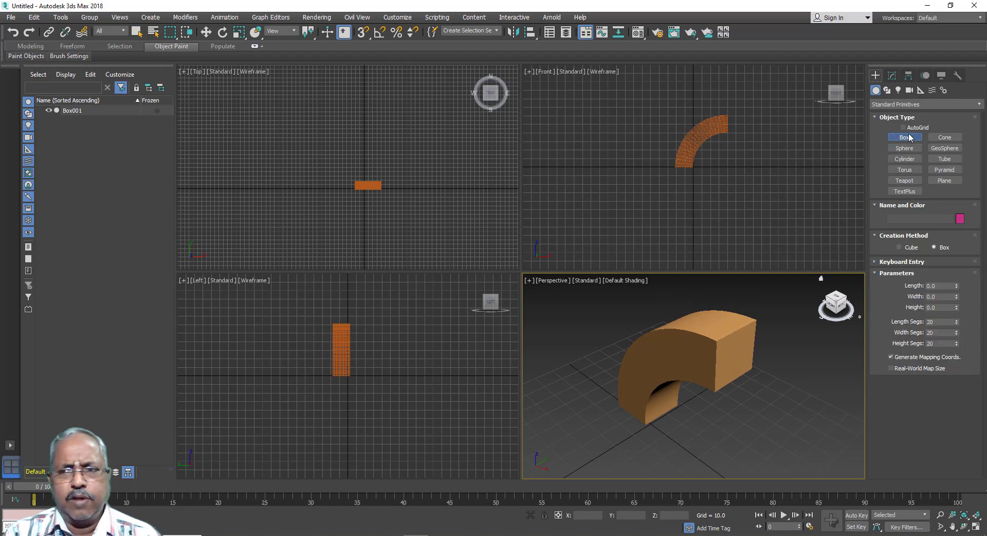
click(903, 127)
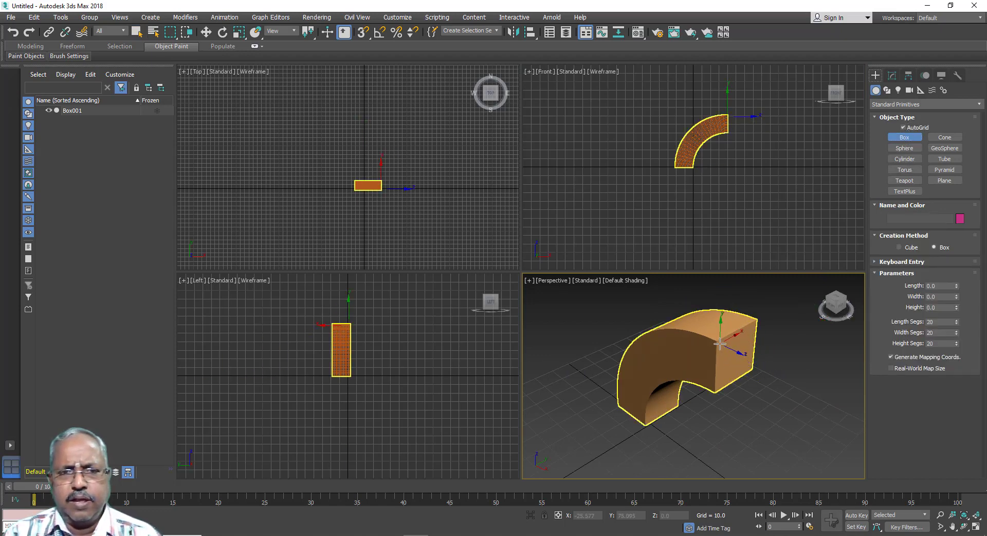
drag(720, 343, 753, 372)
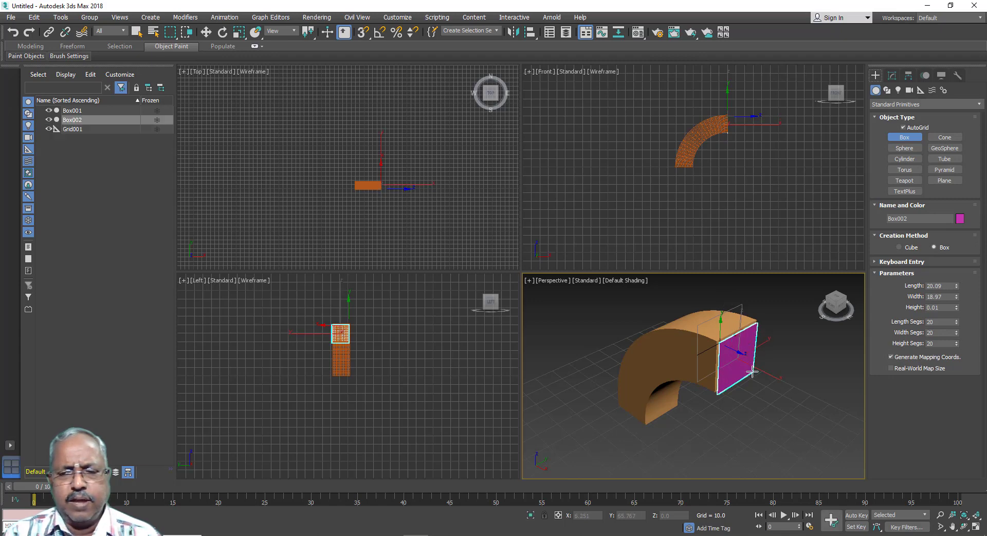
click(802, 377)
- Set the new box to Length 20, Width 20 and Height 50
double_click(945, 286)
text(20)
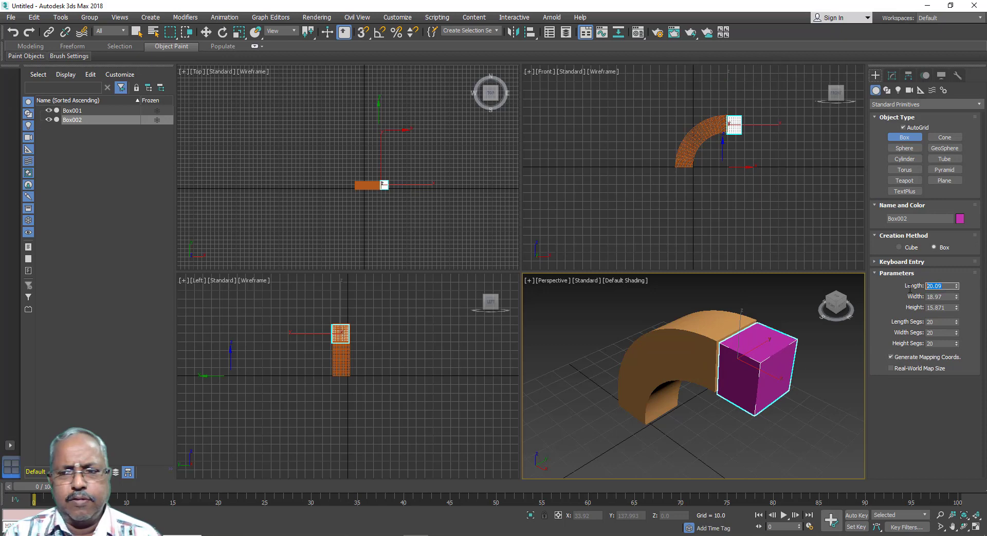
key(Tab)
text(2)
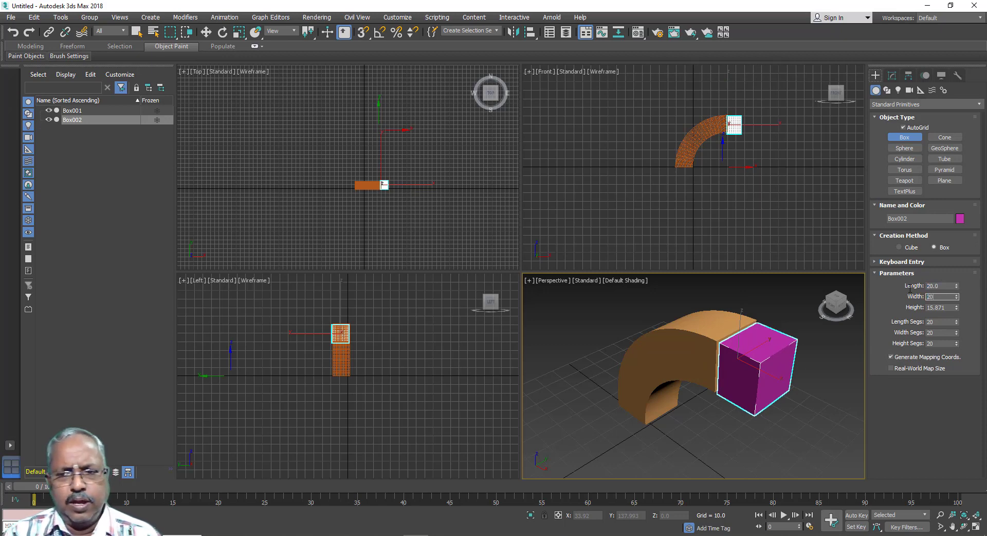
key(Tab)
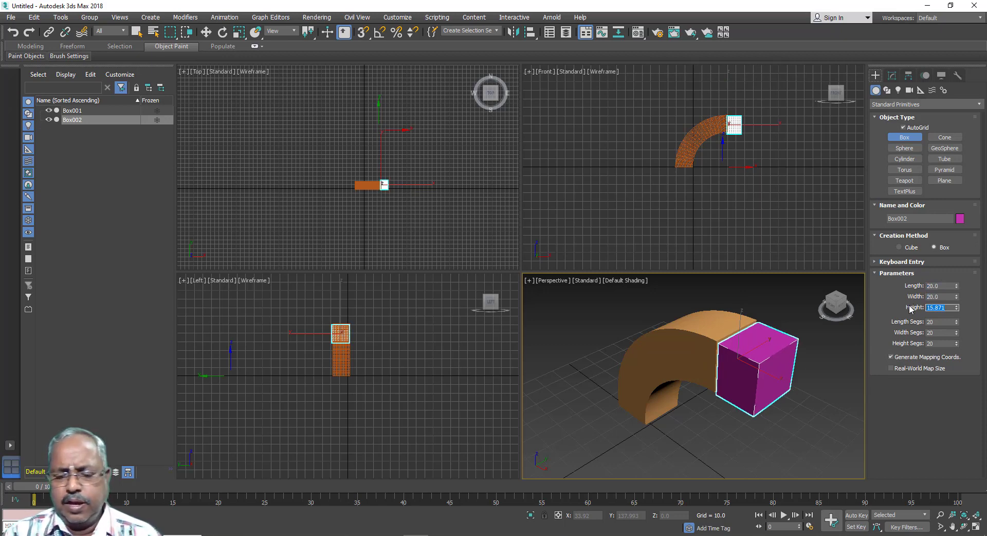
text(20)
key(Tab)
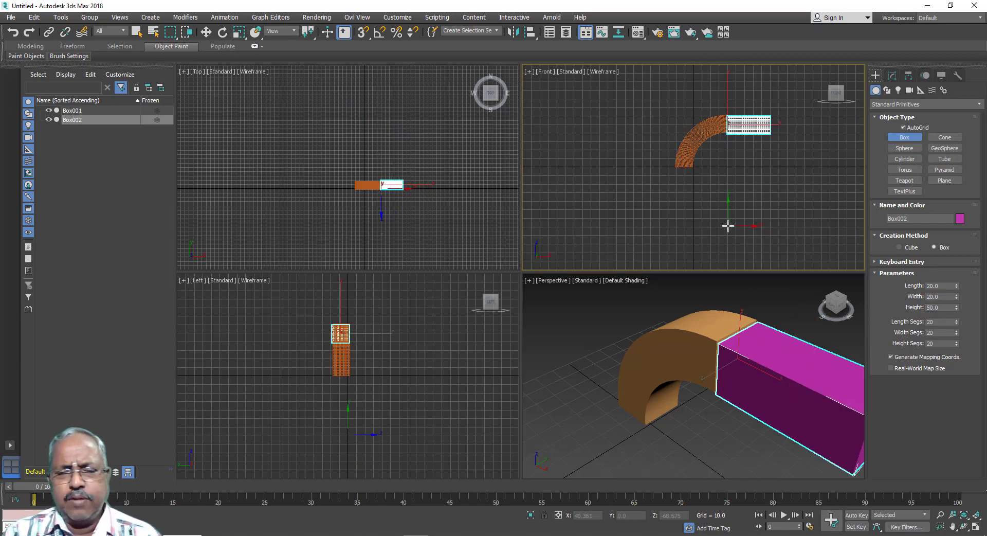
scroll(740, 103, up, 5)
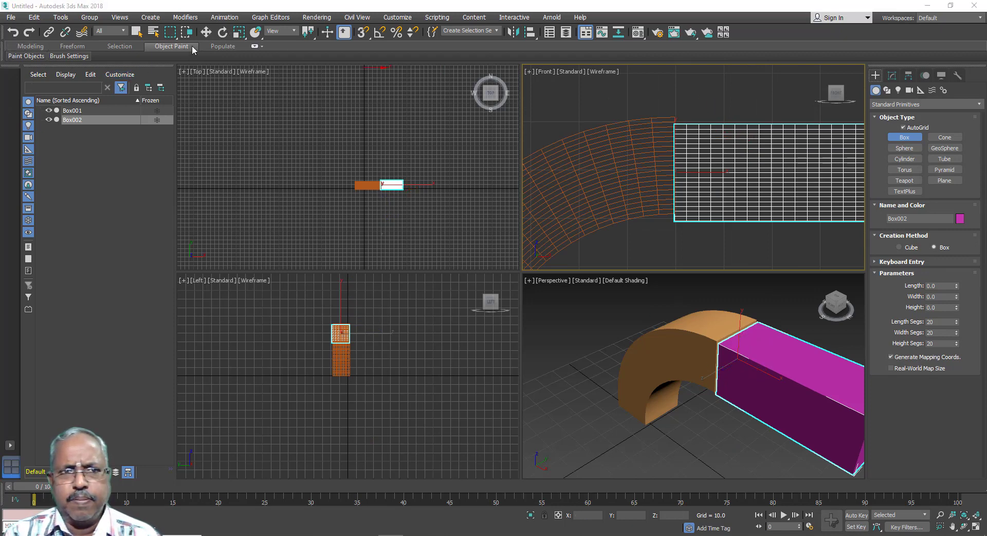
- Move the magenta box up to the arc's top edge in the Front view
click(206, 32)
click(608, 124)
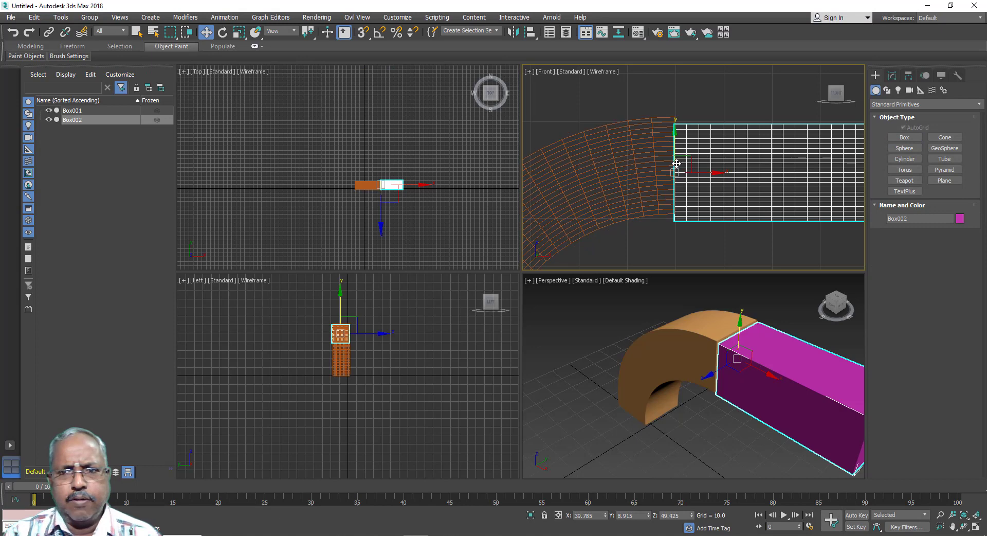
drag(676, 163, 676, 155)
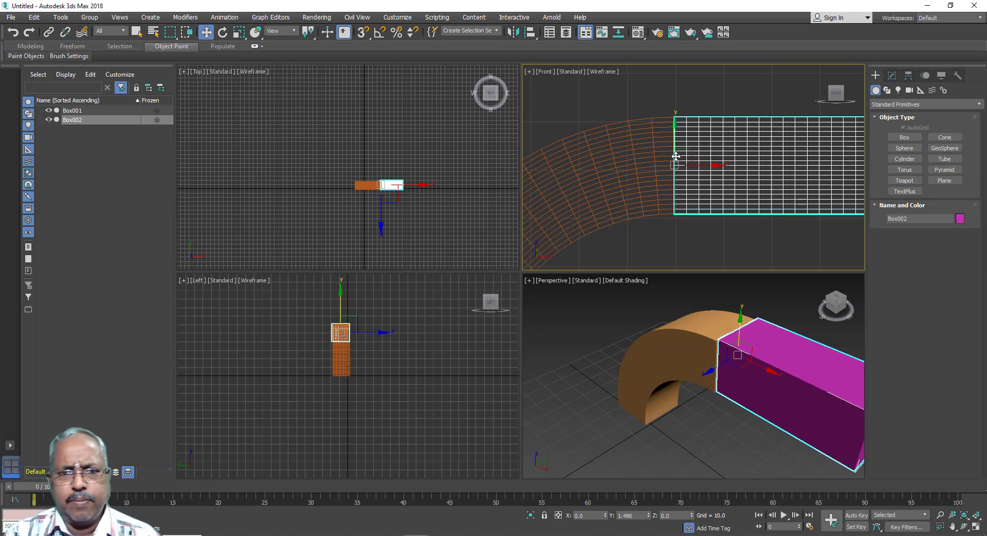
- Shift Box002 sideways in the Left view to align it with the arc
click(359, 365)
key(z)
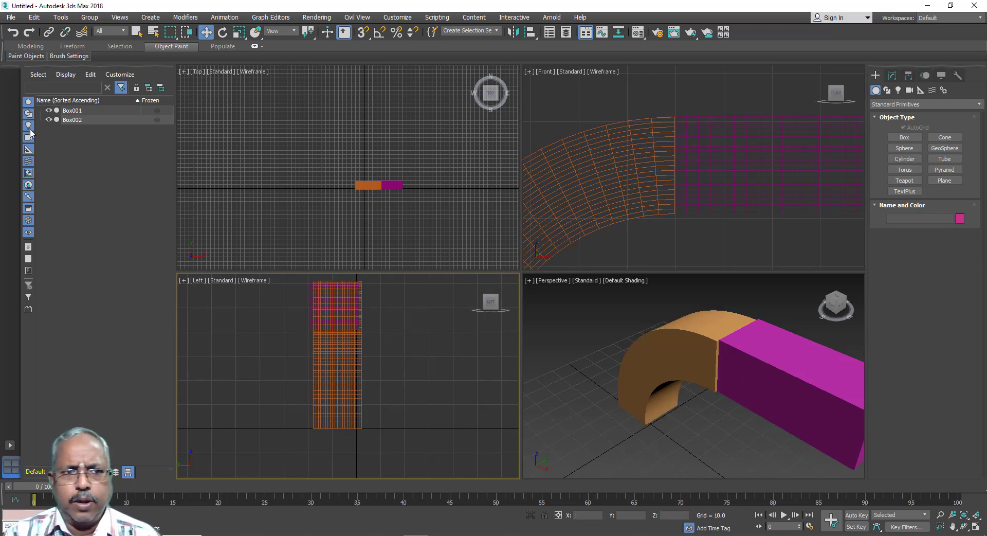
click(72, 120)
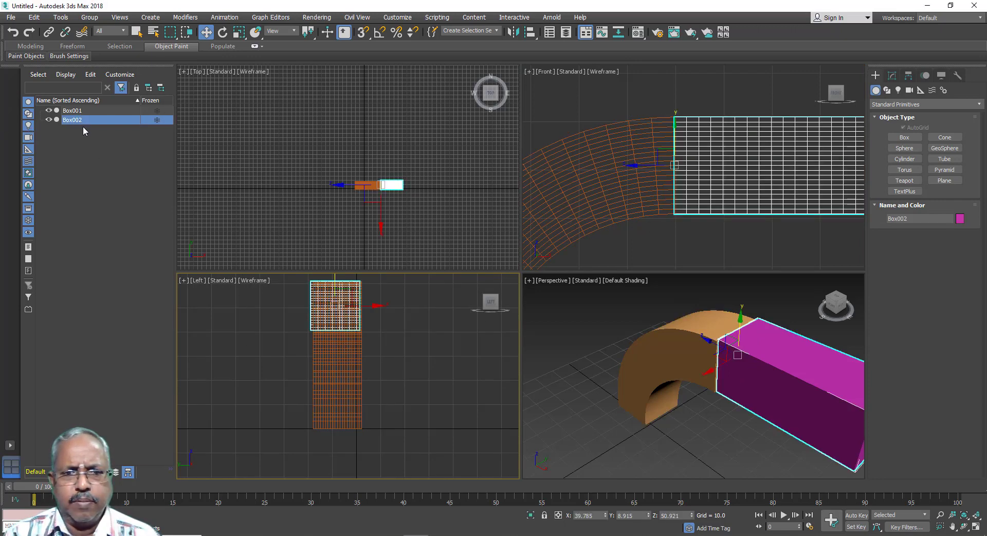
click(374, 325)
scroll(365, 308, up, 5)
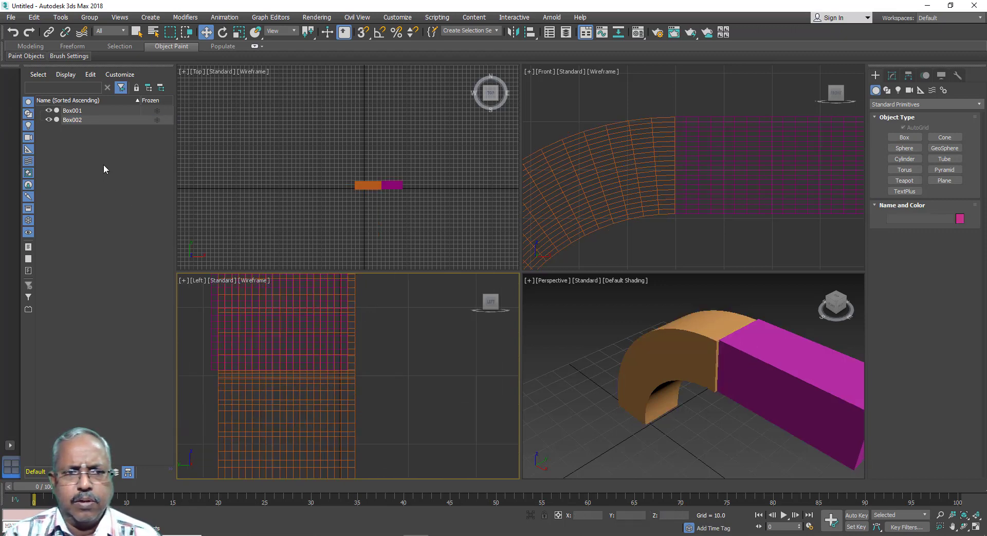
click(81, 120)
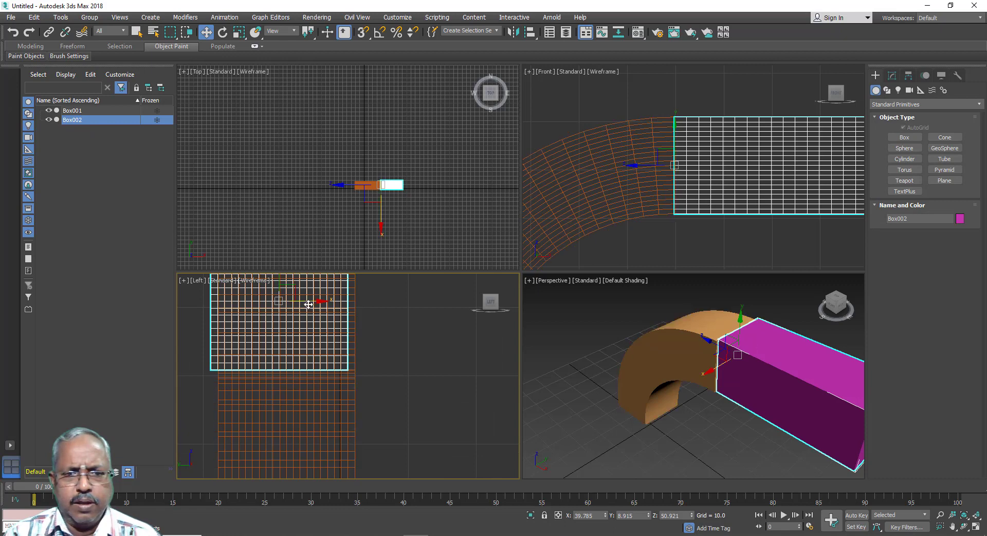
drag(309, 304, 317, 304)
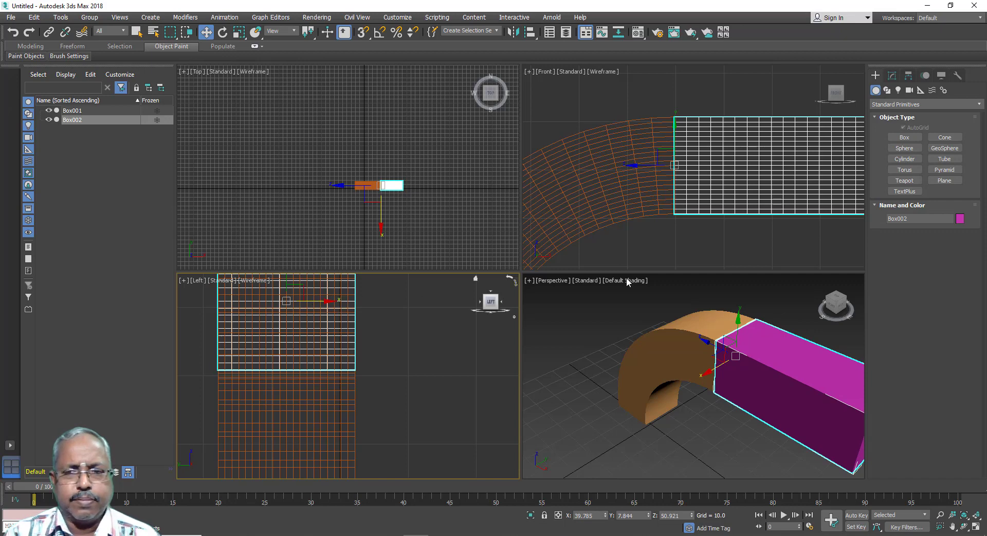
click(604, 203)
scroll(604, 203, down, 4)
- Change Box002's object colour to dark blue
scroll(604, 203, down, 3)
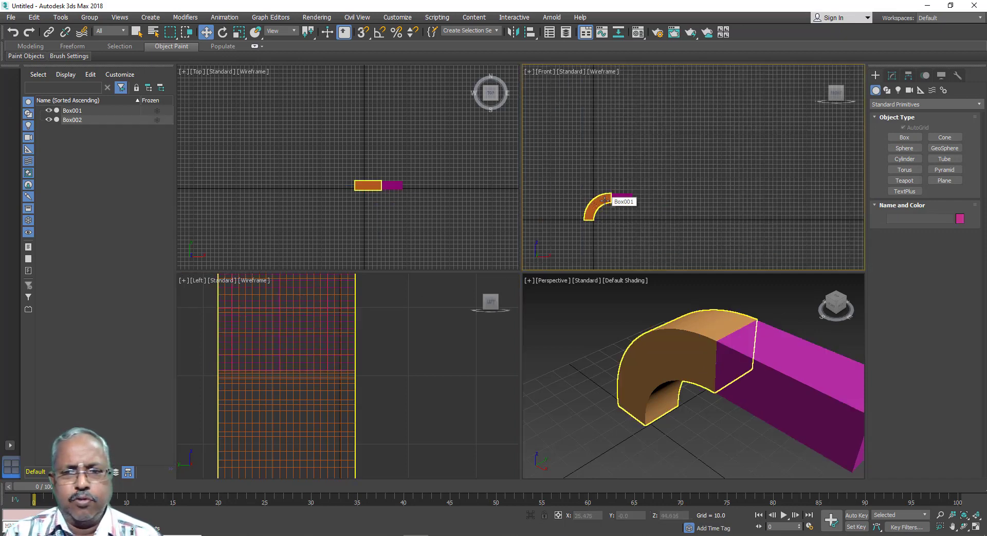
click(605, 223)
scroll(604, 222, down, 2)
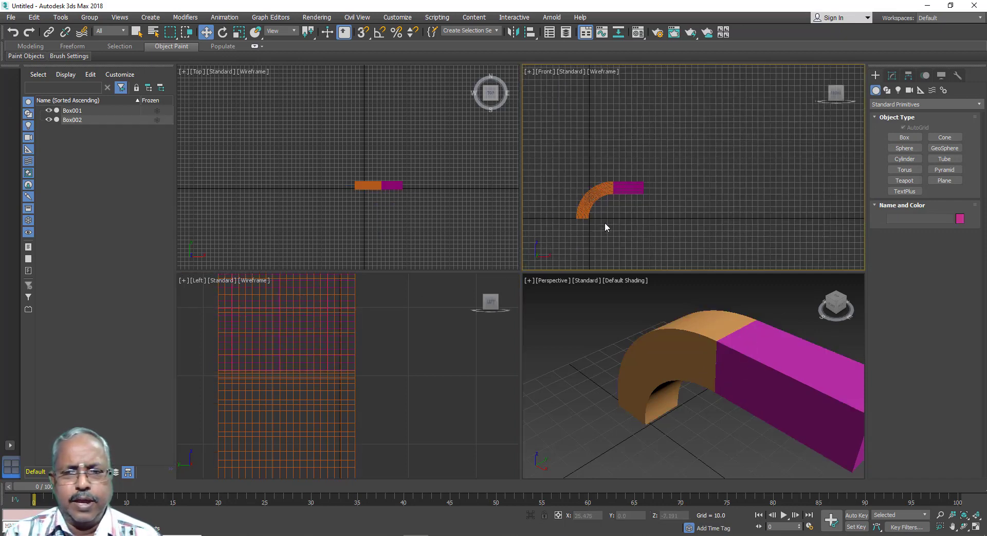
click(591, 355)
scroll(587, 348, down, 3)
scroll(587, 348, down, 2)
click(640, 353)
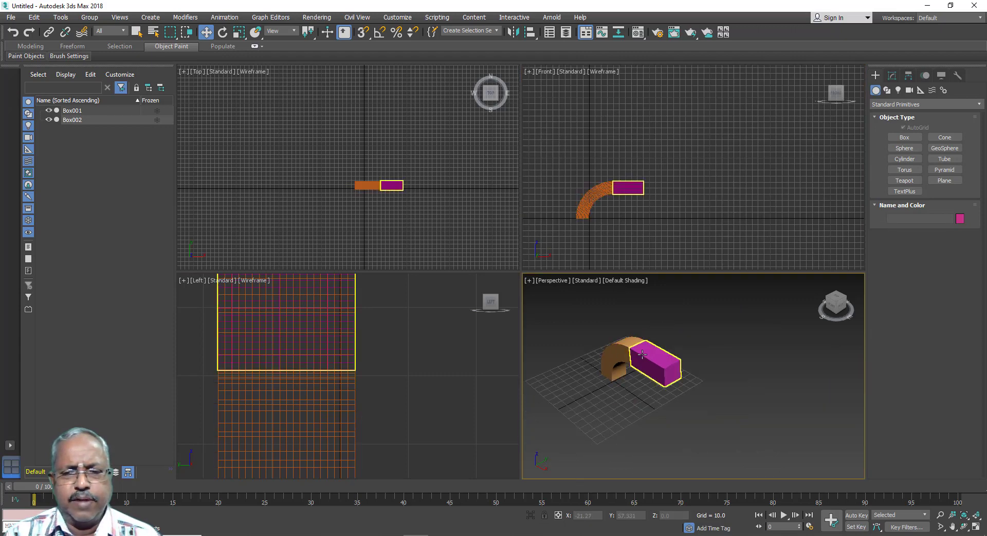
click(640, 354)
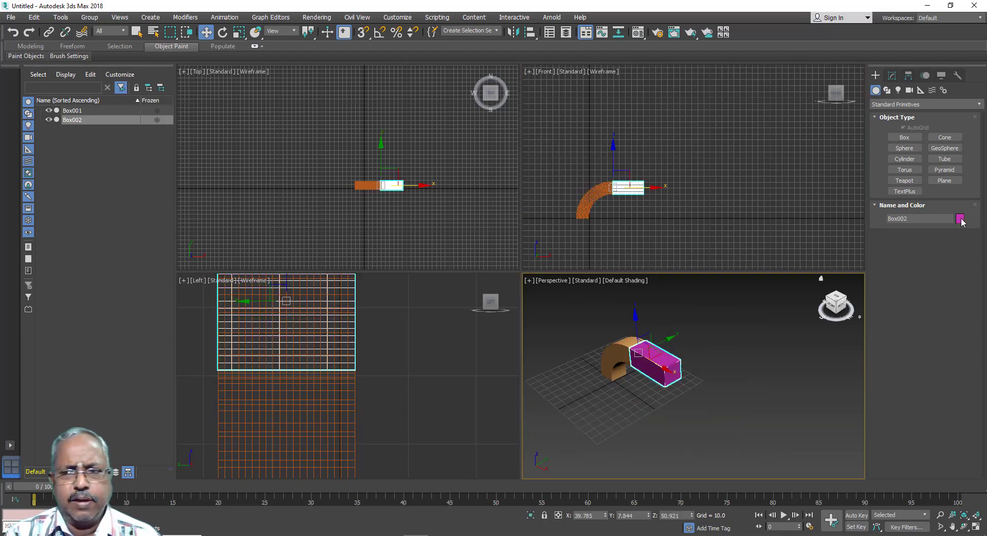
click(960, 219)
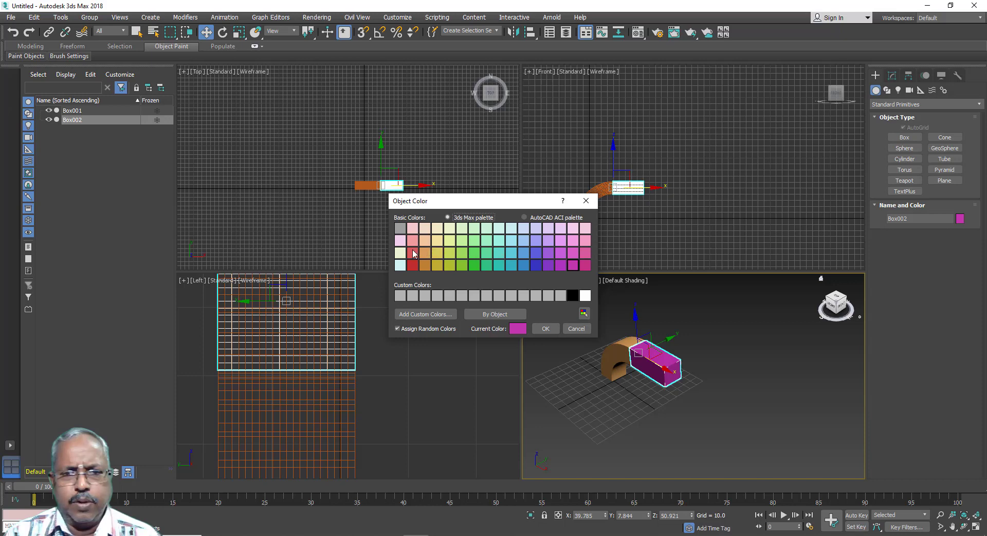
click(536, 265)
click(545, 328)
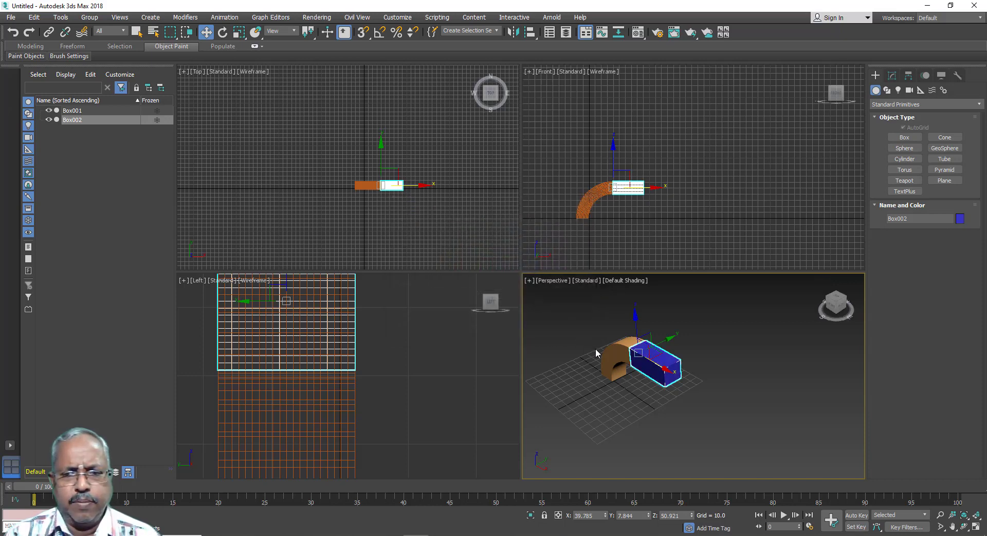
- Give the bent Box001 the same dark blue object colour
click(619, 349)
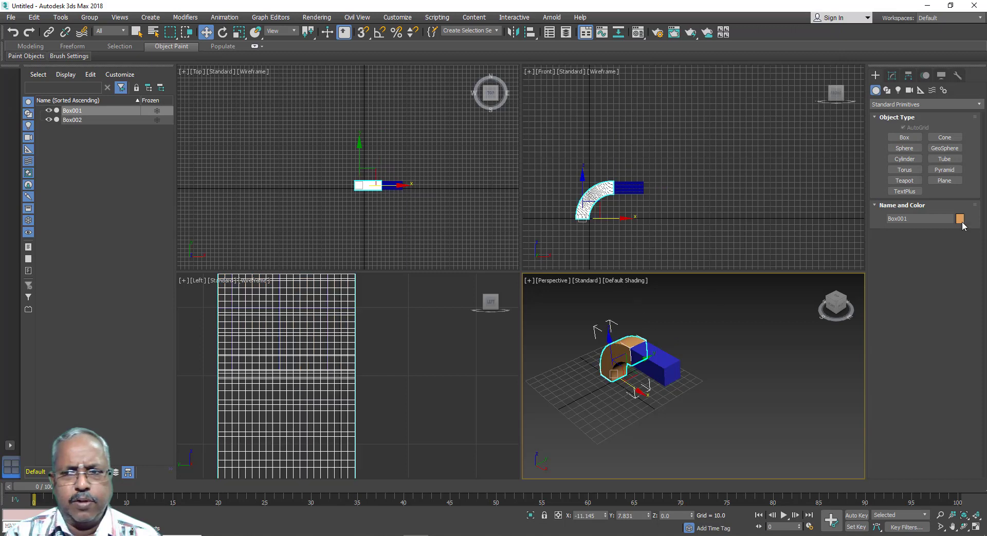
click(960, 219)
click(537, 265)
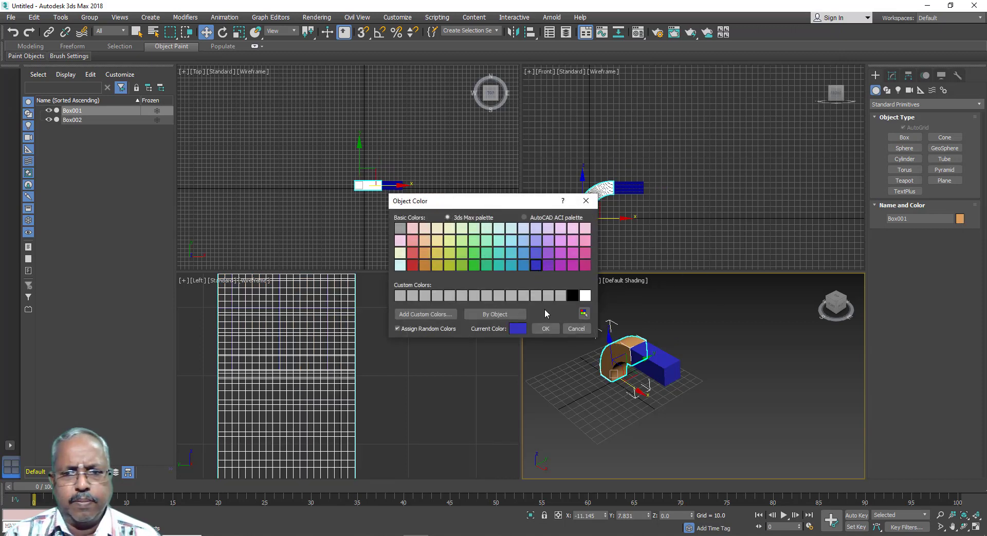
click(548, 329)
click(743, 373)
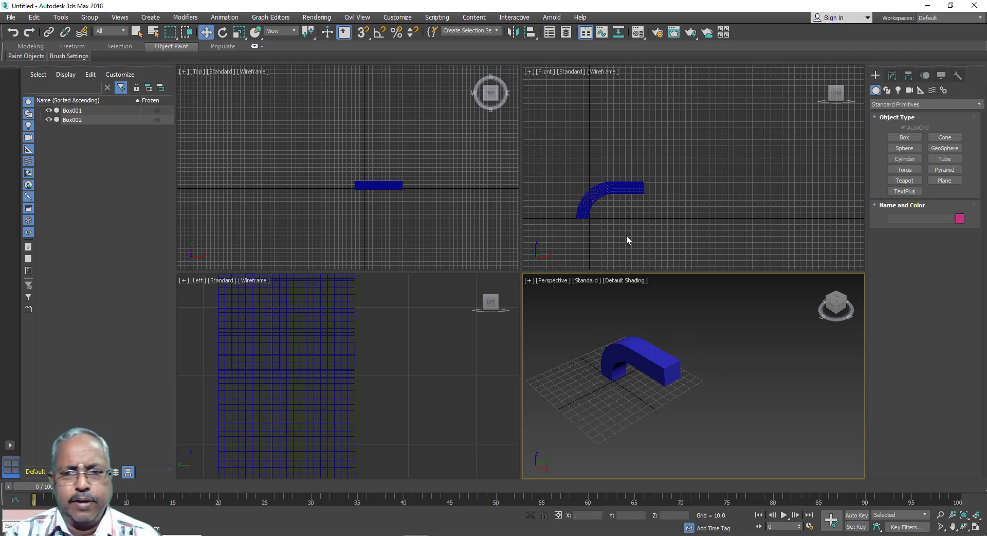
- Delete Box002 and remove the Bend modifier from Box001's stack
click(633, 191)
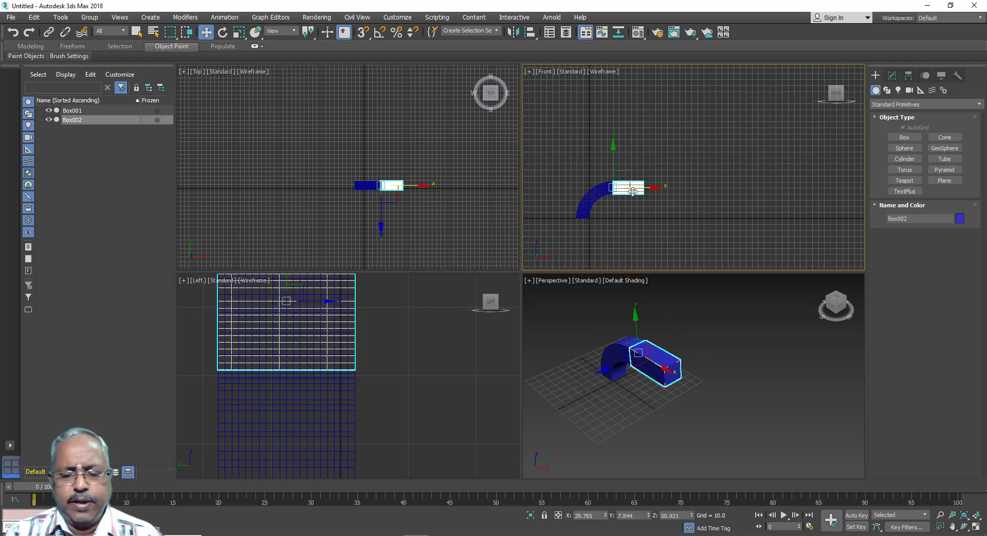
key(Delete)
click(607, 191)
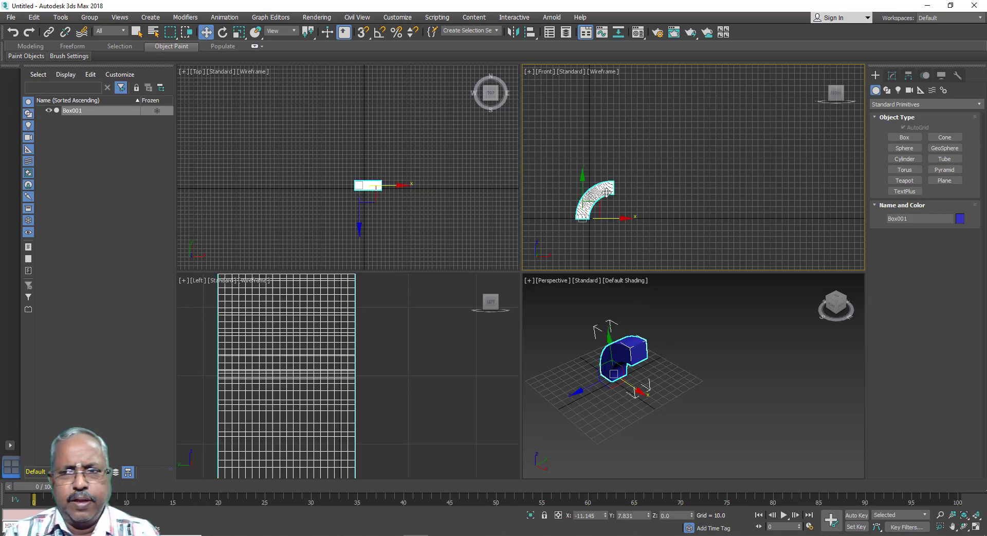
click(895, 77)
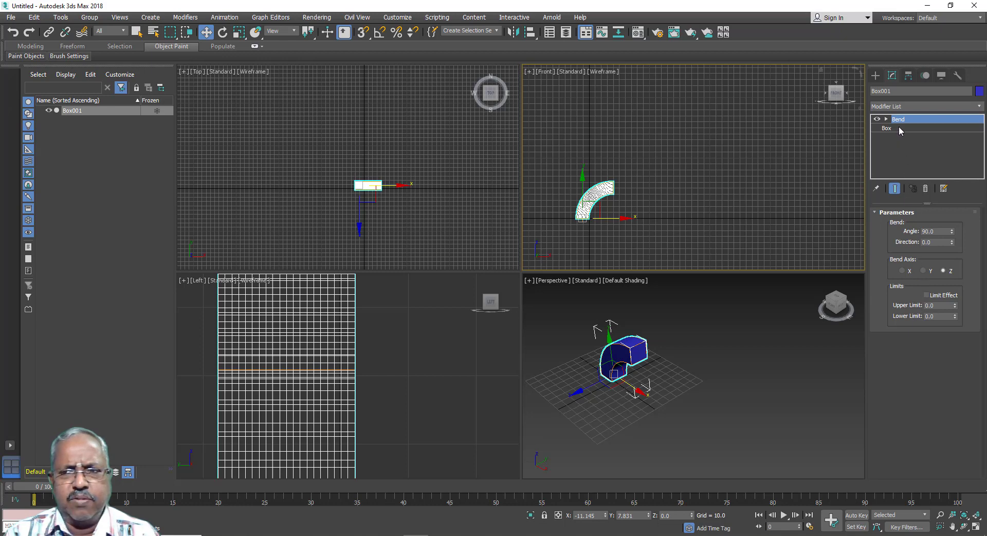
right_click(900, 126)
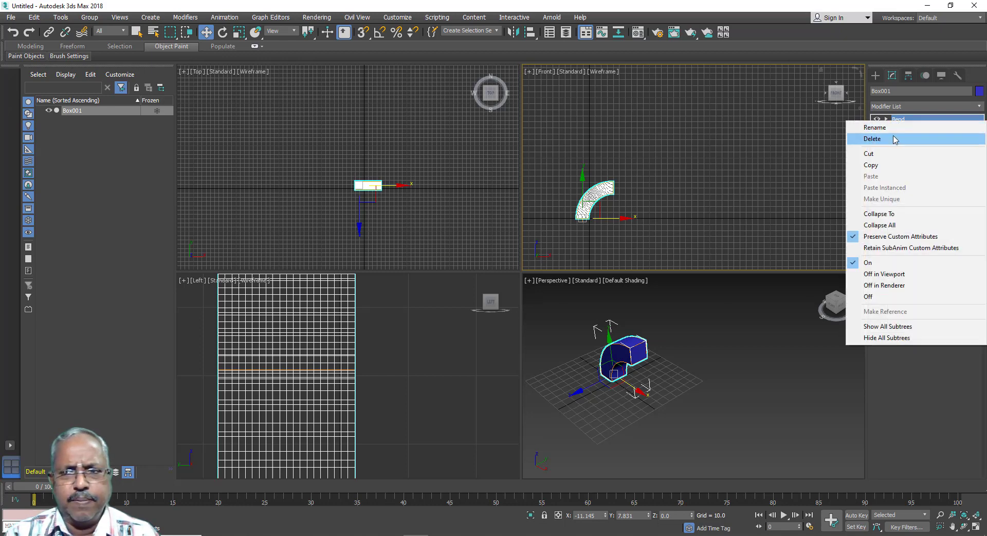
click(893, 140)
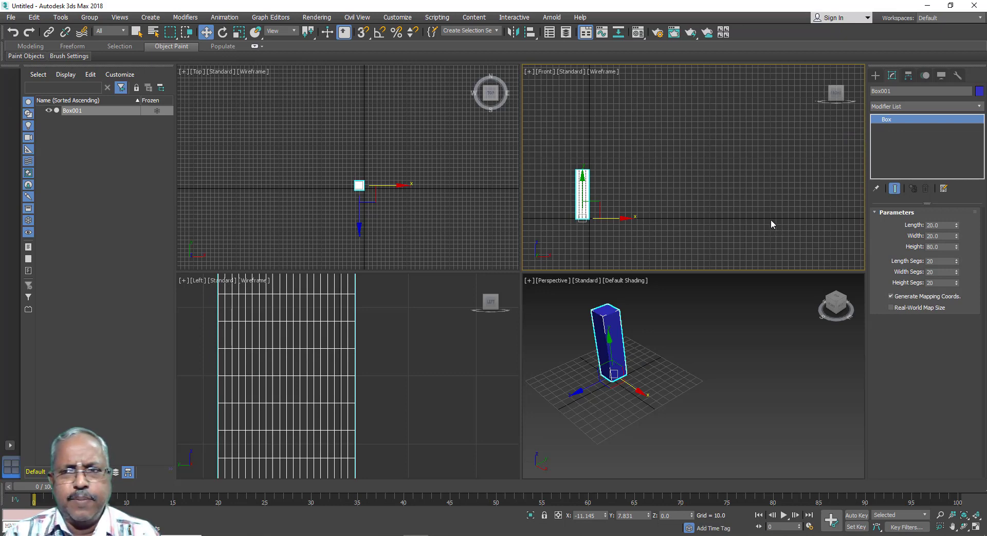
- Raise Box001's pivot to mid-height (Z ≈ 41.98) with Affect Pivot Only
click(909, 76)
click(908, 148)
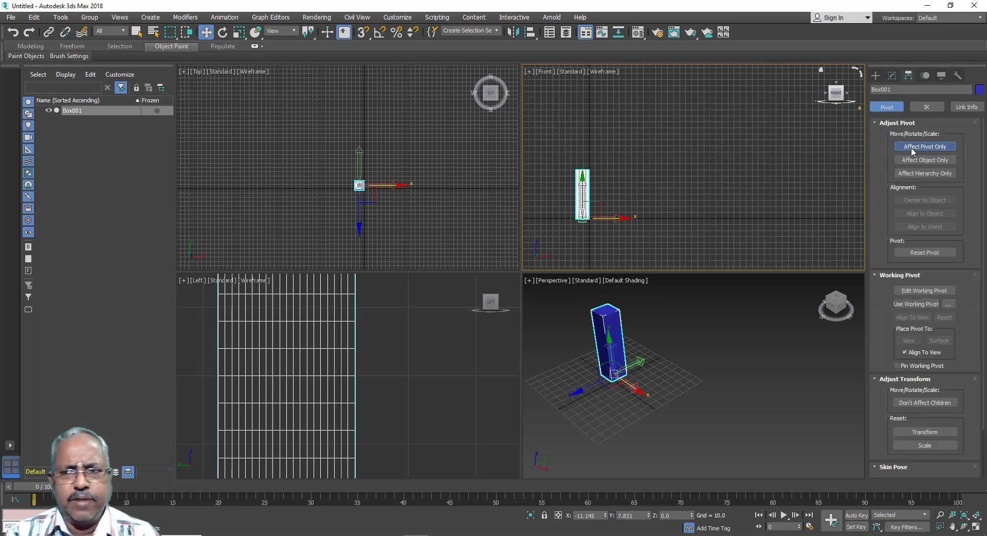
drag(585, 197, 586, 172)
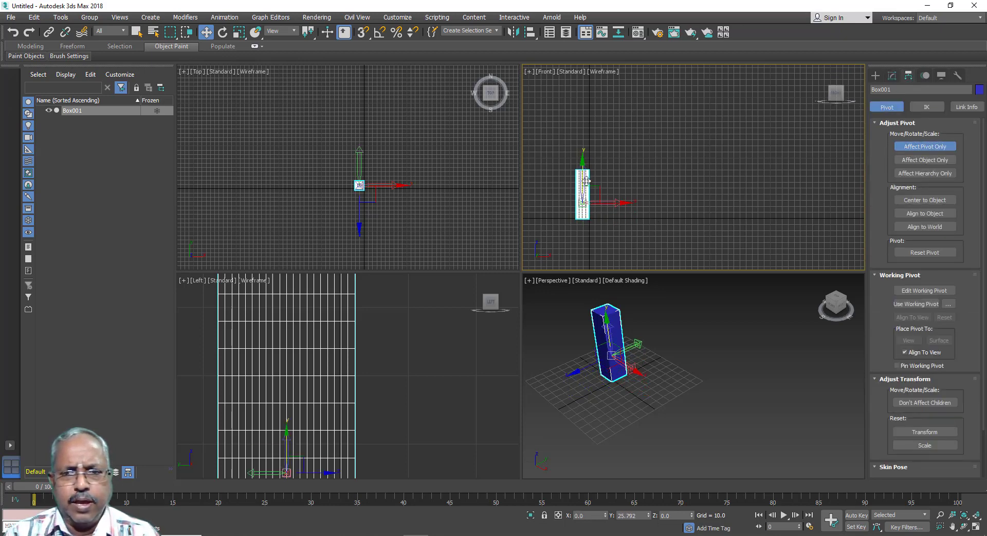
scroll(579, 190, up, 3)
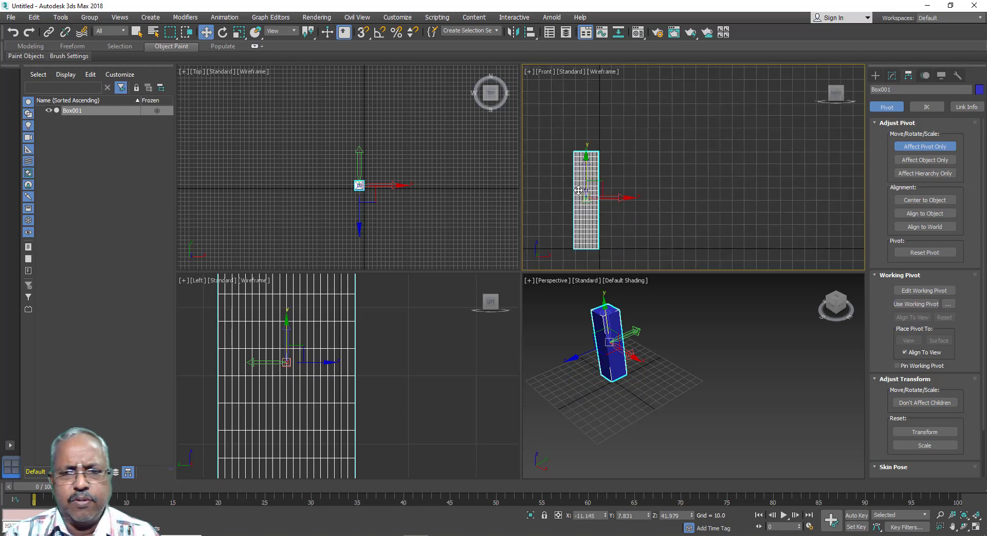
scroll(578, 191, up, 2)
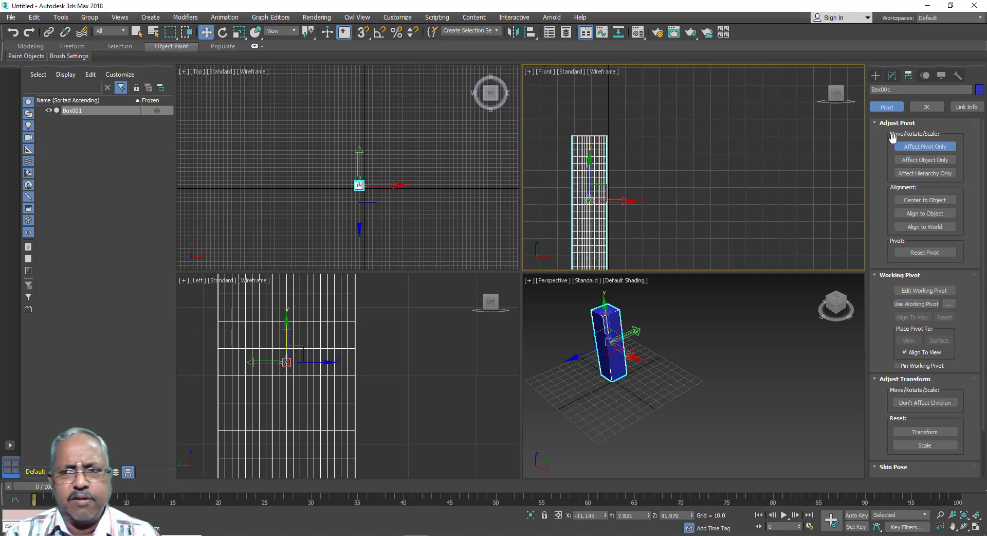
click(894, 147)
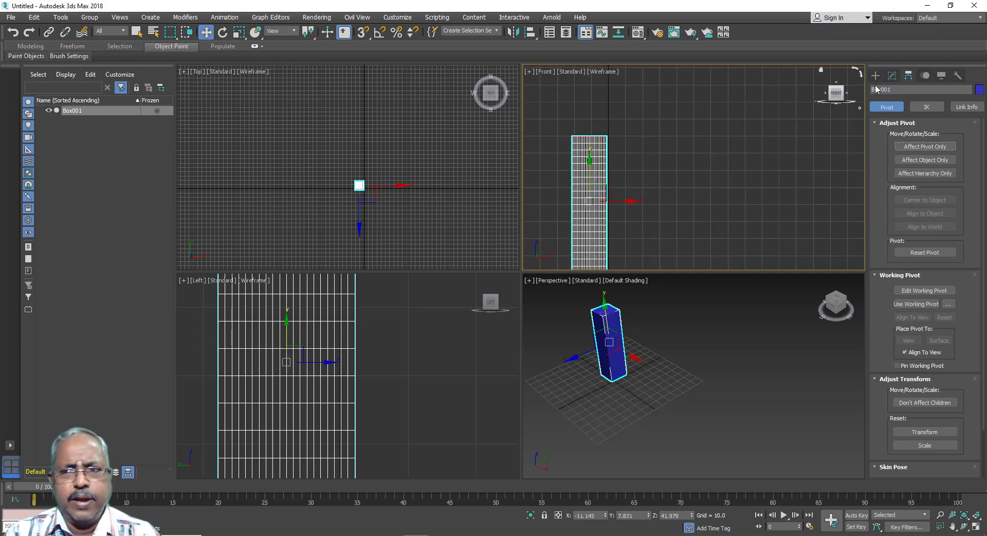
click(892, 76)
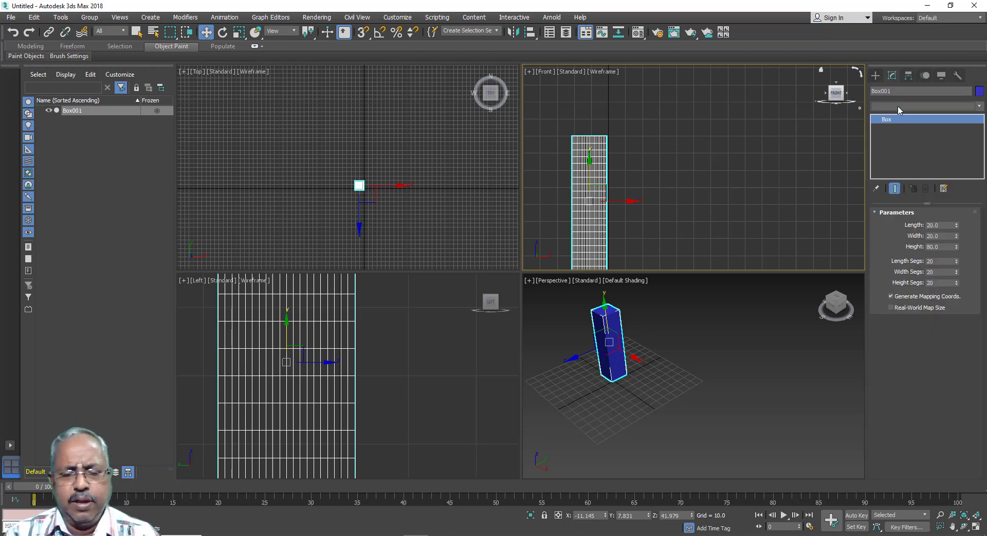
- Add a Bend modifier to Box001 and set its angle to 90 degrees
click(898, 106)
key(b)
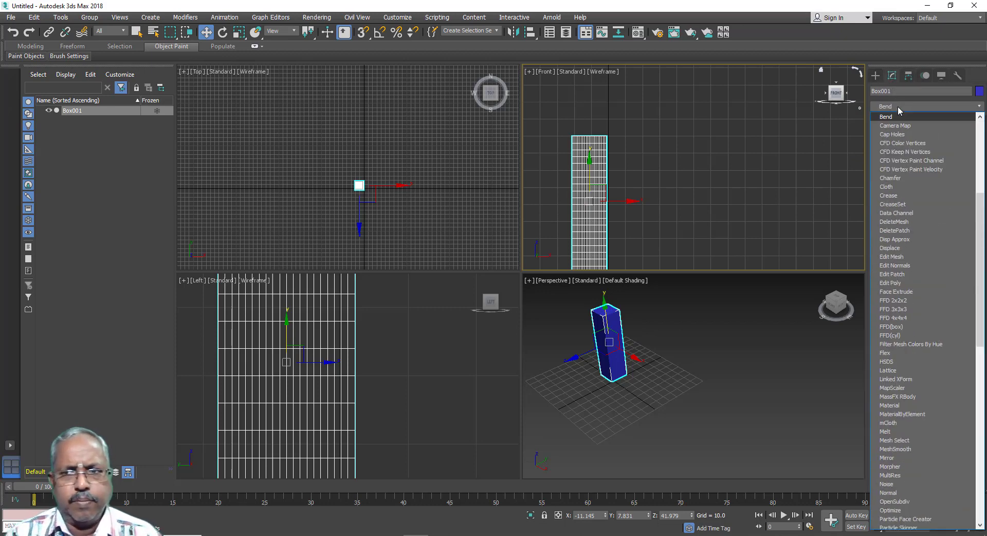
key(Return)
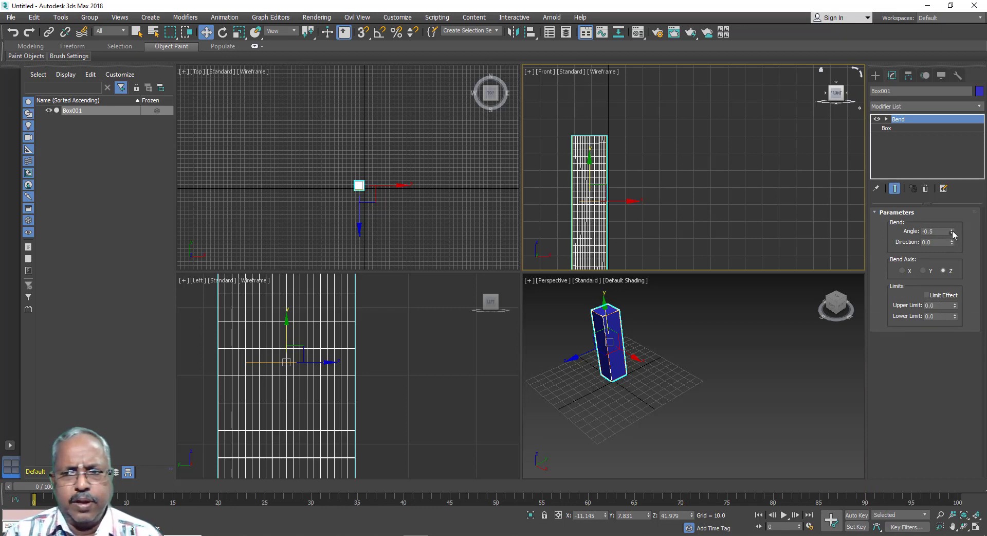
mouse_move(953, 231)
mouse_down()
mouse_move(952, 216)
mouse_move(950, 231)
mouse_up()
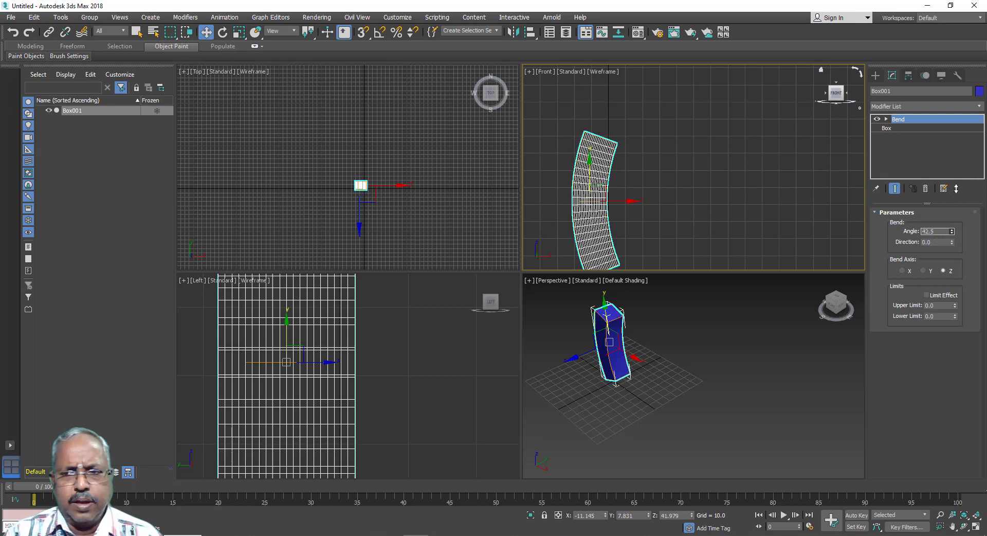
double_click(933, 232)
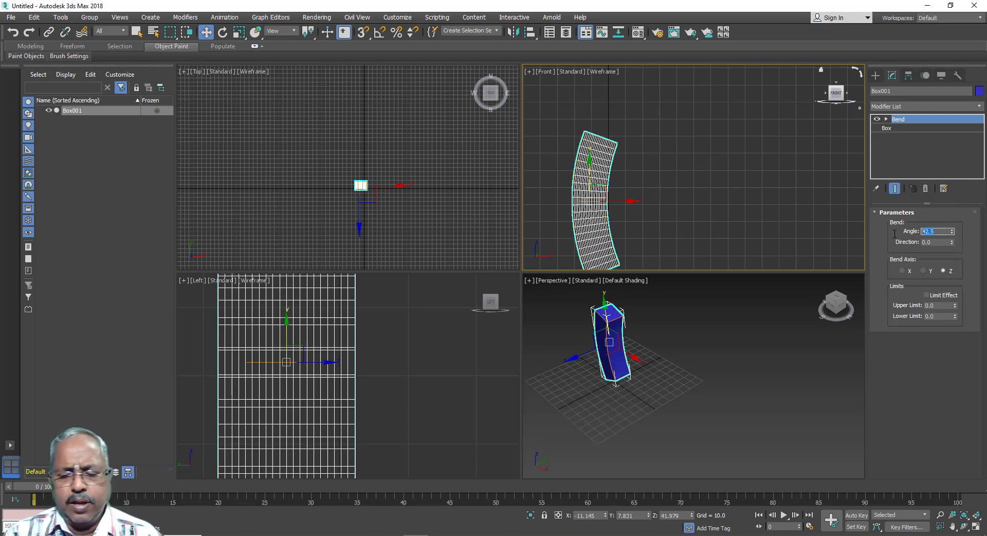
text(90)
key(Tab)
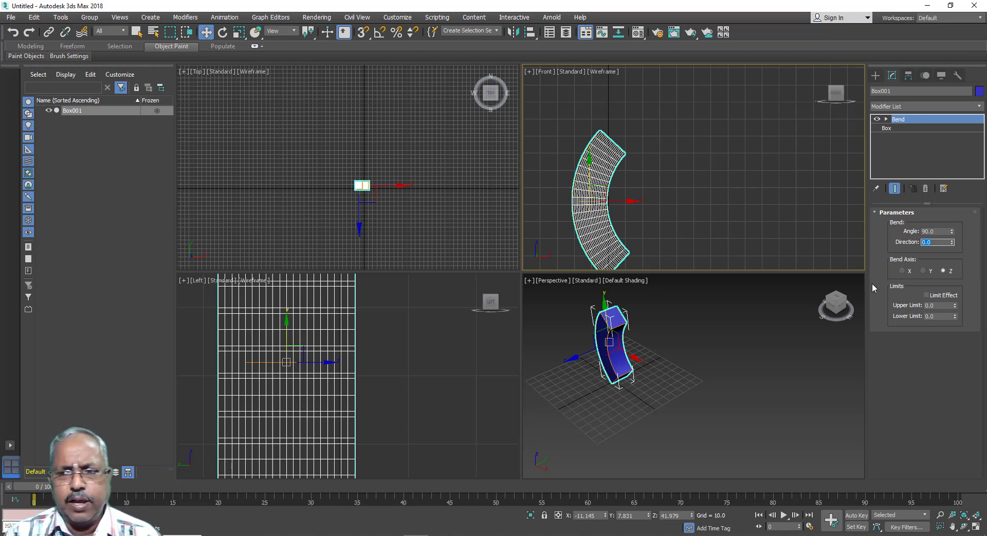
- Toggle the Bend's Limit Effect repeatedly to compare, leaving it checked with limits at 0
click(931, 295)
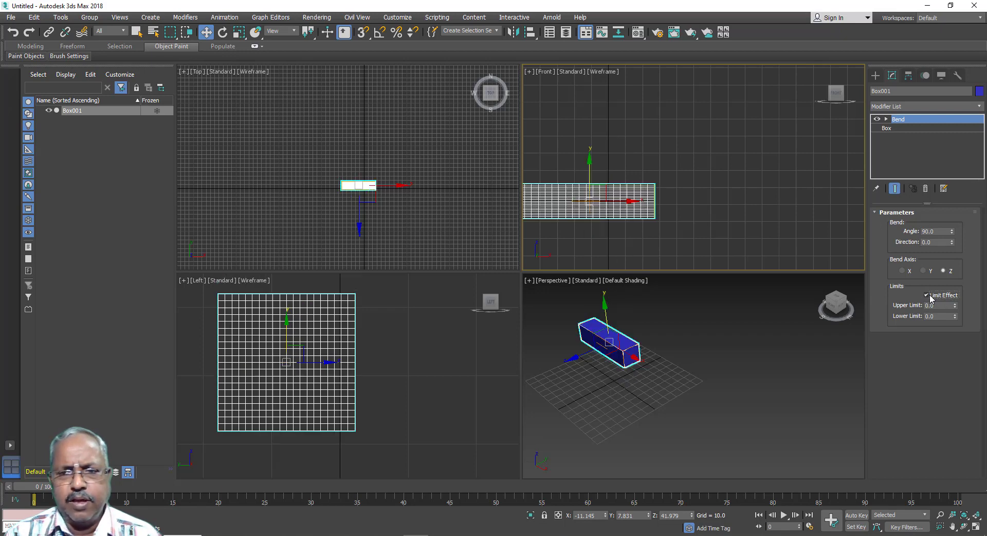
click(931, 295)
click(930, 296)
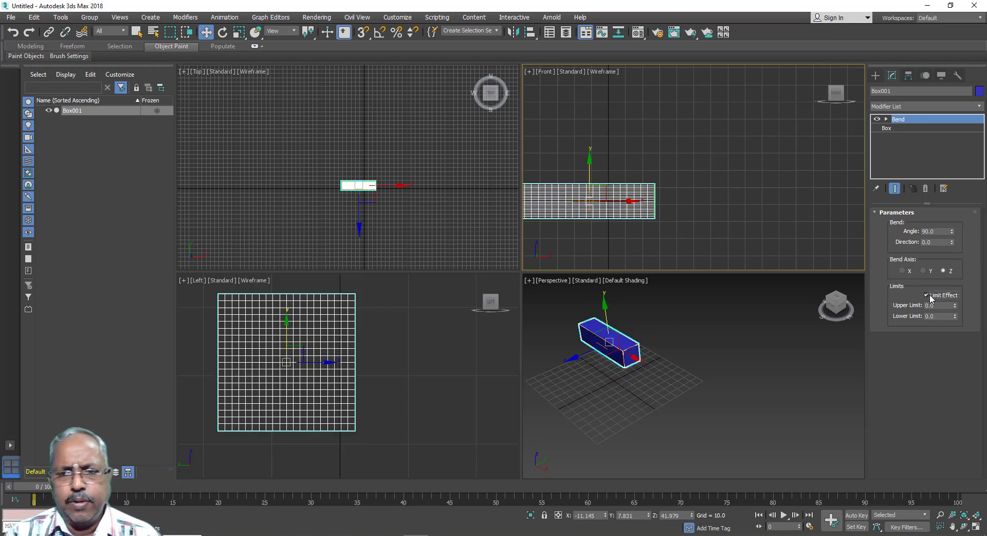
click(931, 296)
click(927, 296)
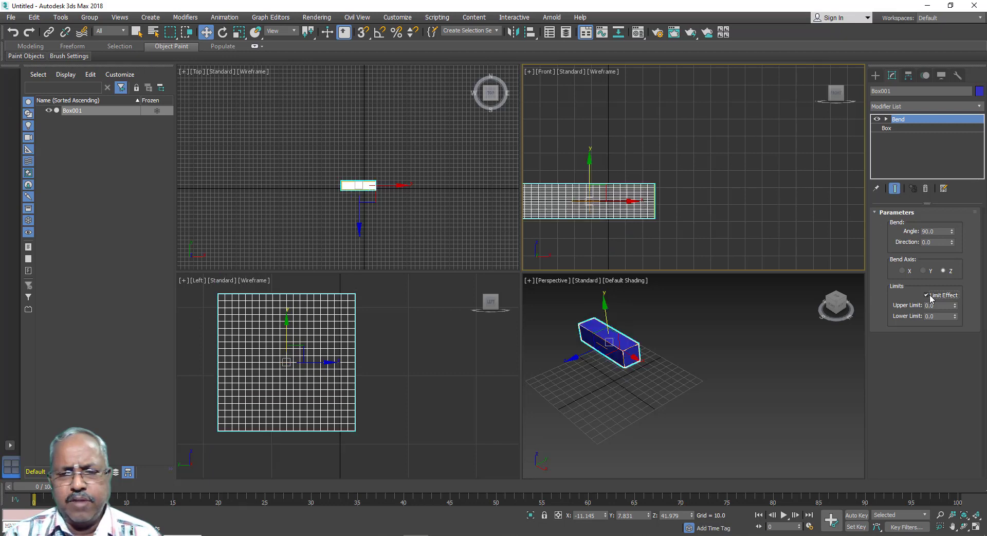
click(929, 296)
click(930, 296)
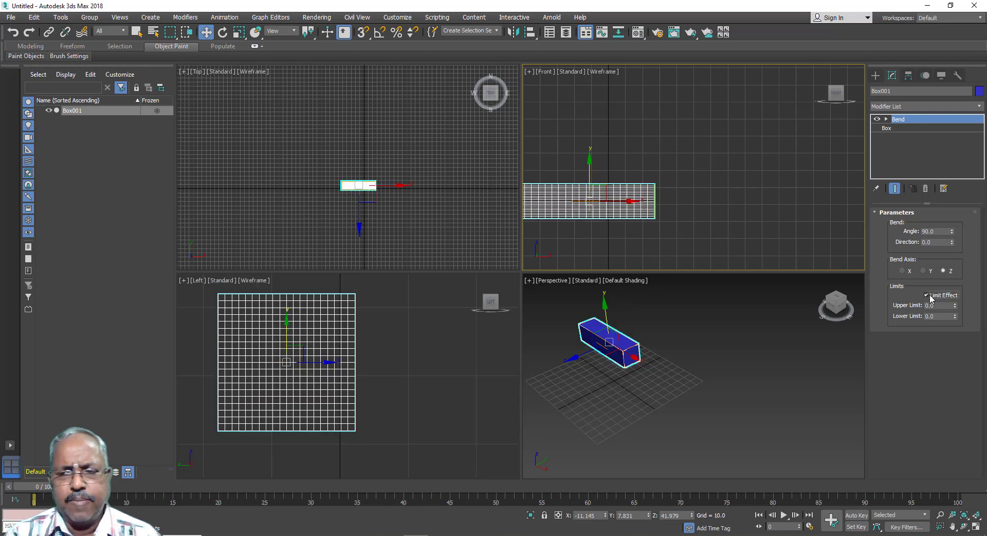
click(930, 296)
click(930, 296)
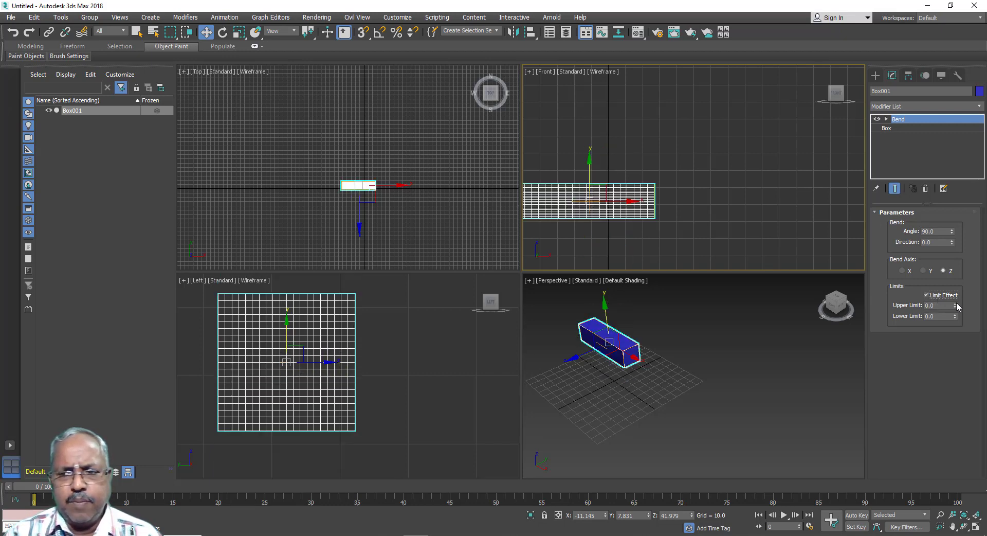
- Adjust the Bend's Upper Limit up, back to 0, then up to about 33.44
drag(957, 304, 961, 140)
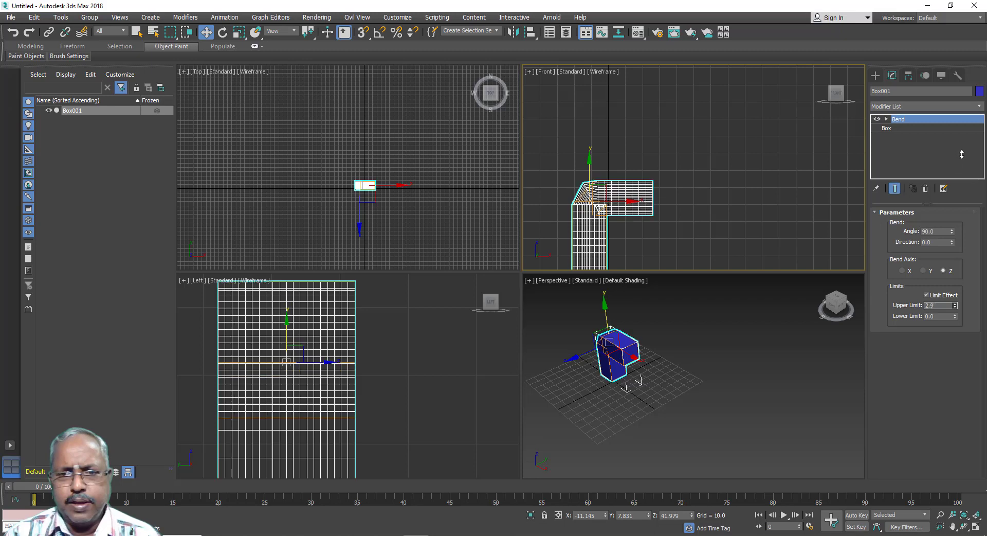
click(634, 230)
scroll(587, 195, up, 3)
click(574, 162)
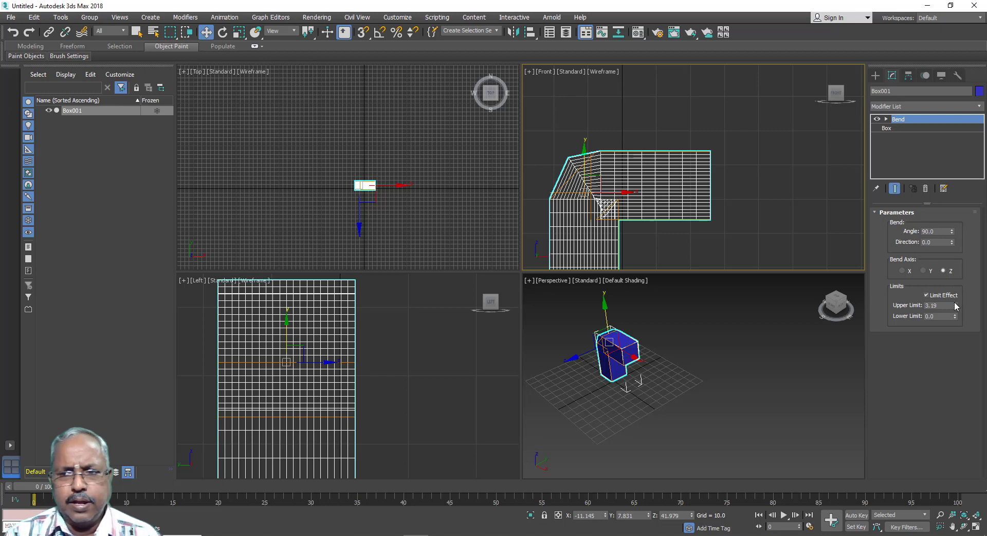
mouse_move(956, 305)
mouse_down()
mouse_move(942, 222)
mouse_move(952, 34)
mouse_up()
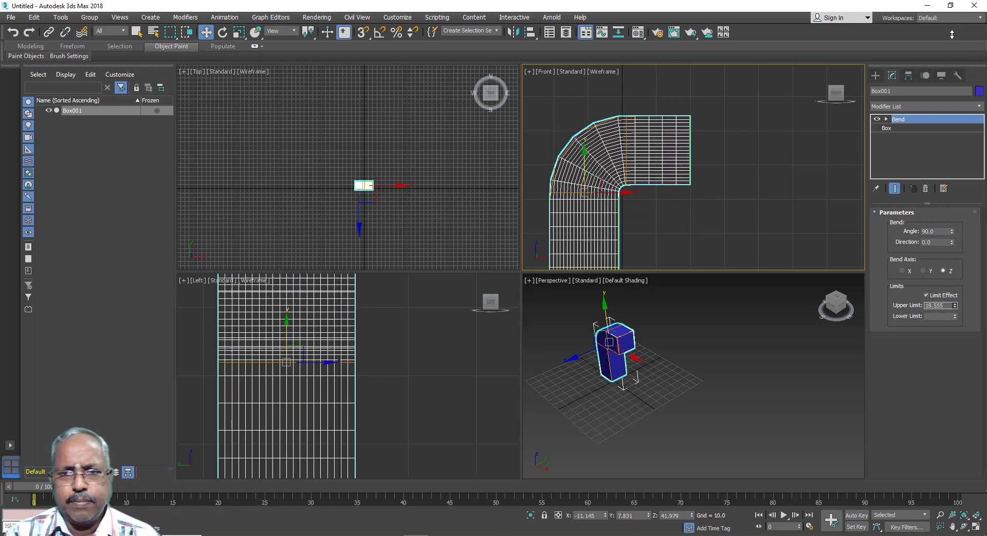
drag(953, 34, 908, 19)
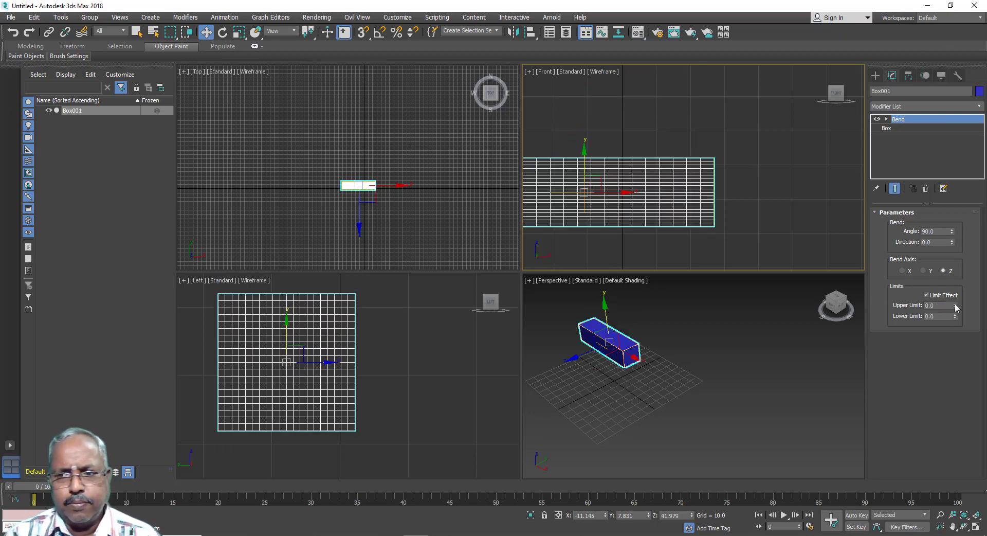
mouse_move(956, 304)
mouse_down()
mouse_move(941, 26)
mouse_move(959, 208)
mouse_move(969, 18)
mouse_move(968, 163)
mouse_up()
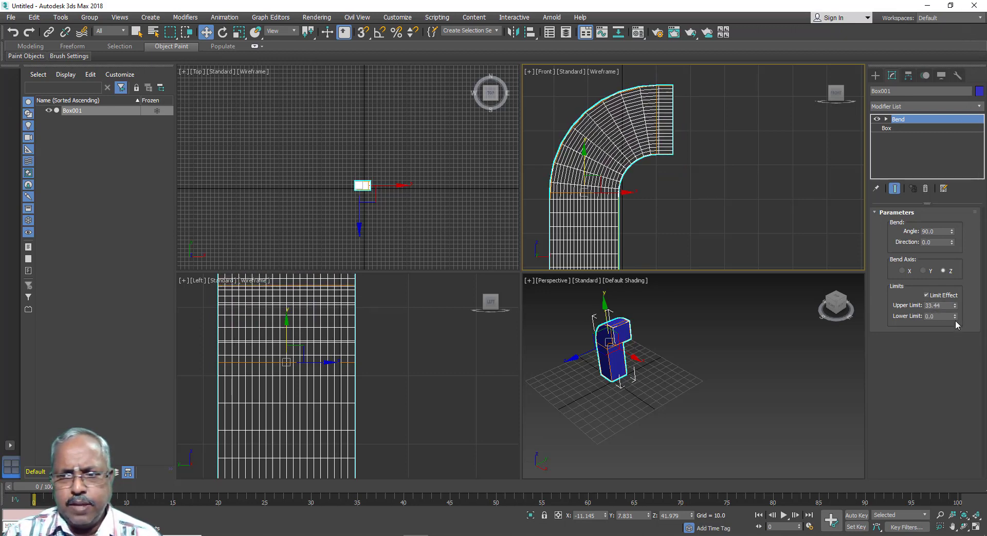
- Set the Bend limits to 30 upper and -30 lower
drag(955, 320, 976, 442)
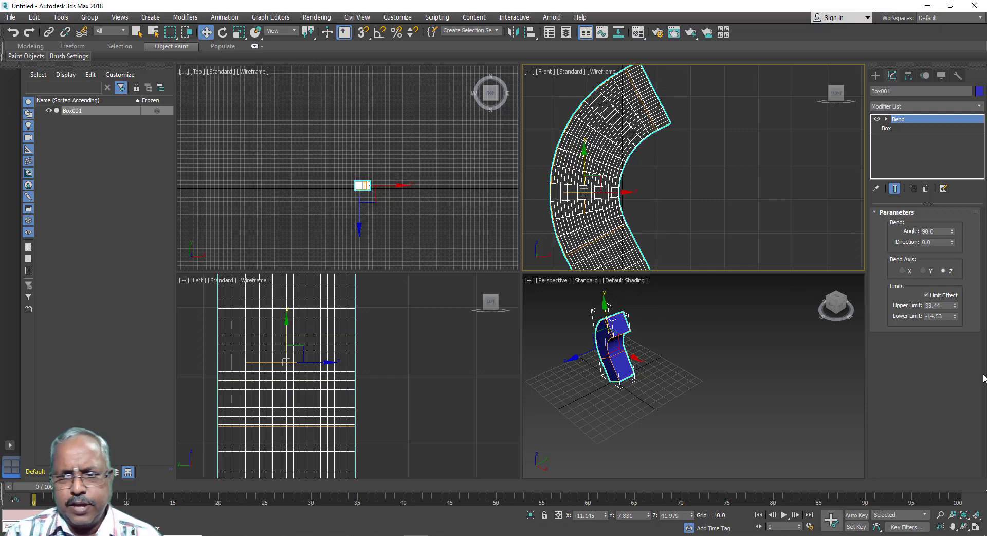
double_click(939, 306)
text(30)
key(Tab)
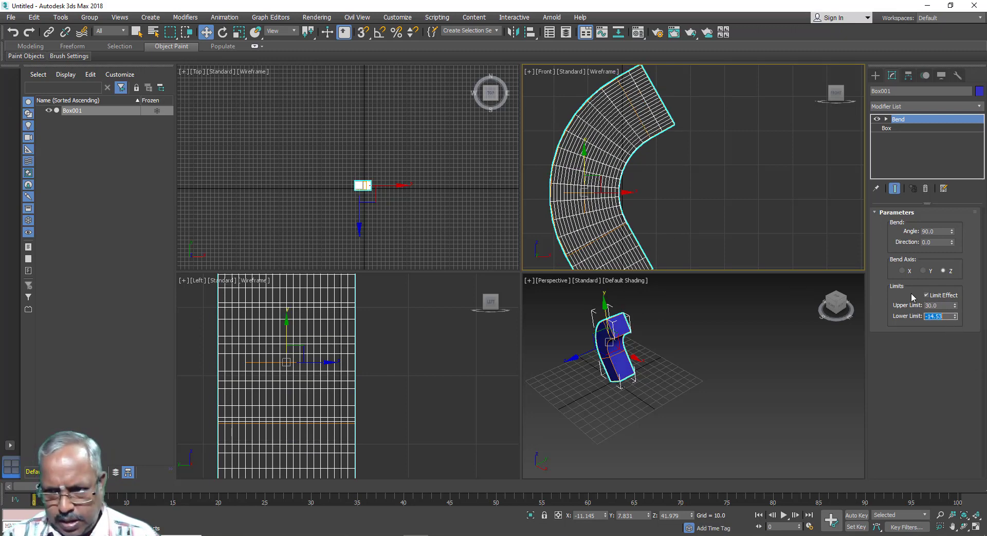
text(3)
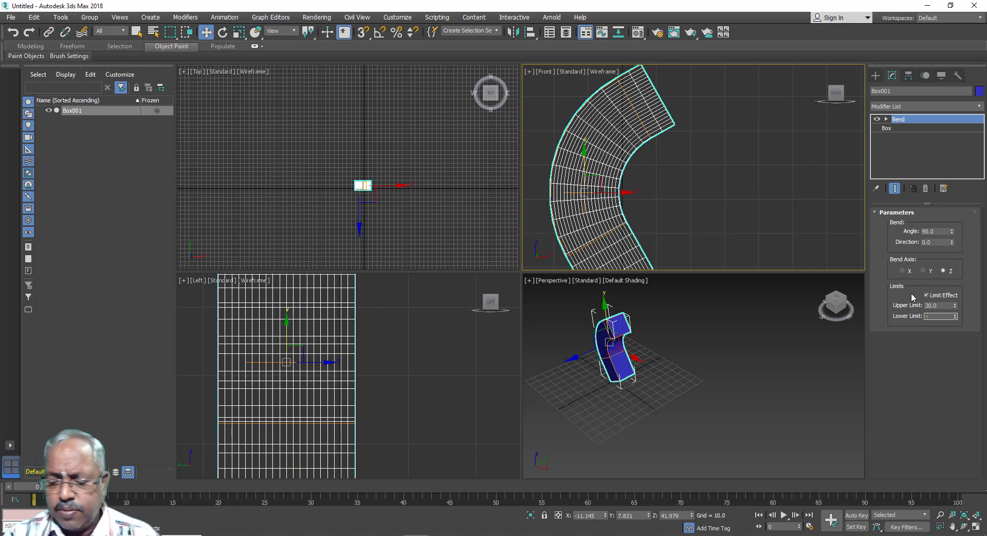
text(0)
key(Tab)
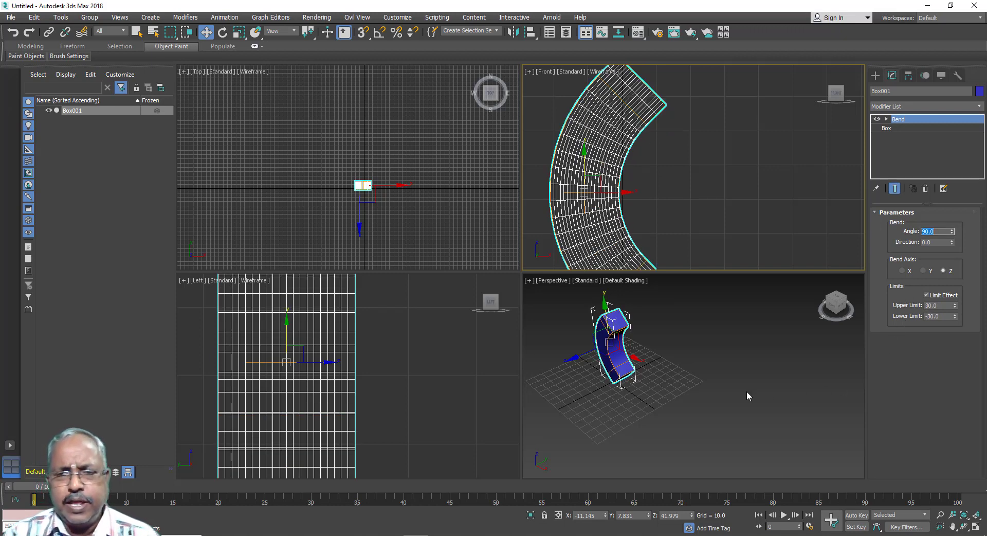
- Reselect Box001 and enter 40 for Upper Limit and -40 for Lower Limit
click(687, 206)
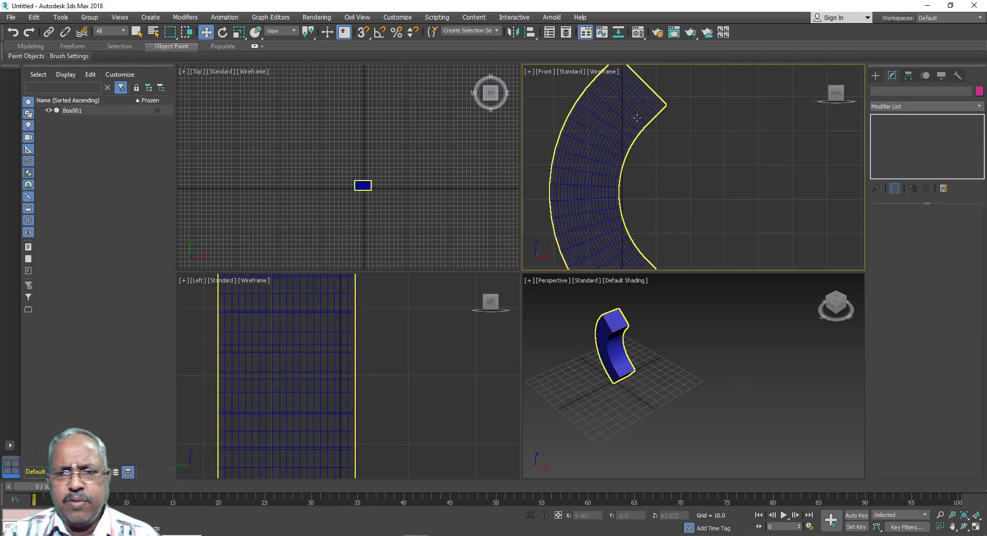
click(641, 135)
scroll(650, 81, up, 2)
scroll(650, 81, up, 2)
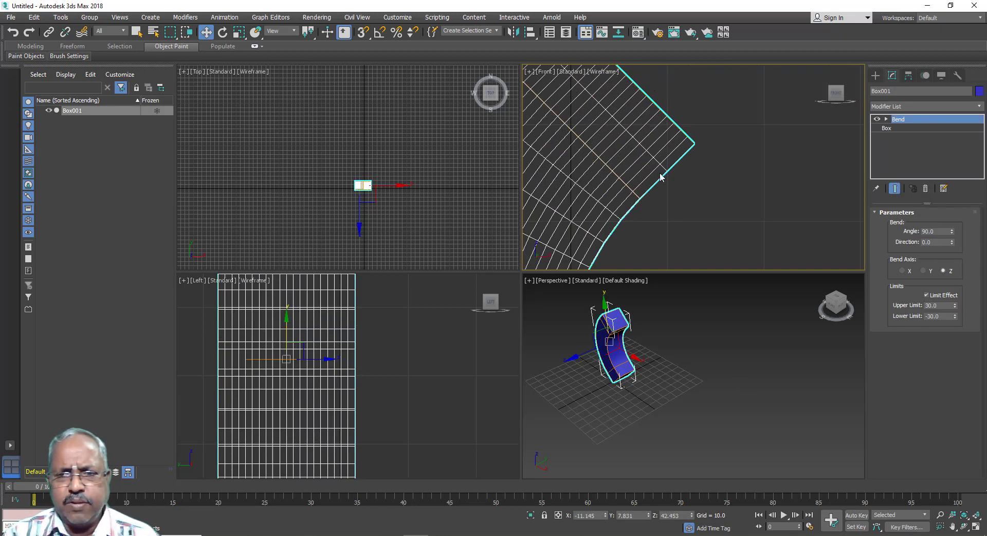
scroll(667, 188, up, 2)
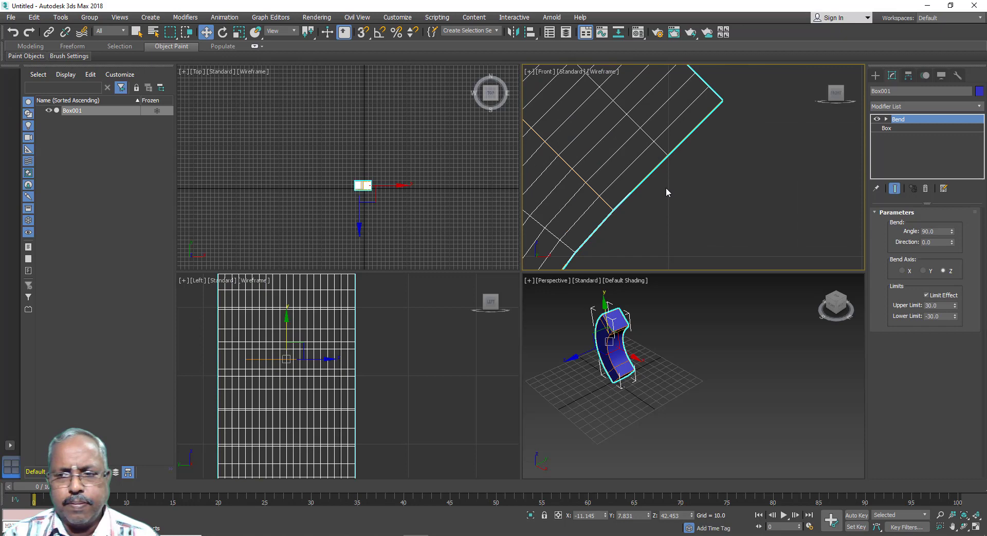
scroll(666, 191, down, 2)
scroll(665, 193, down, 2)
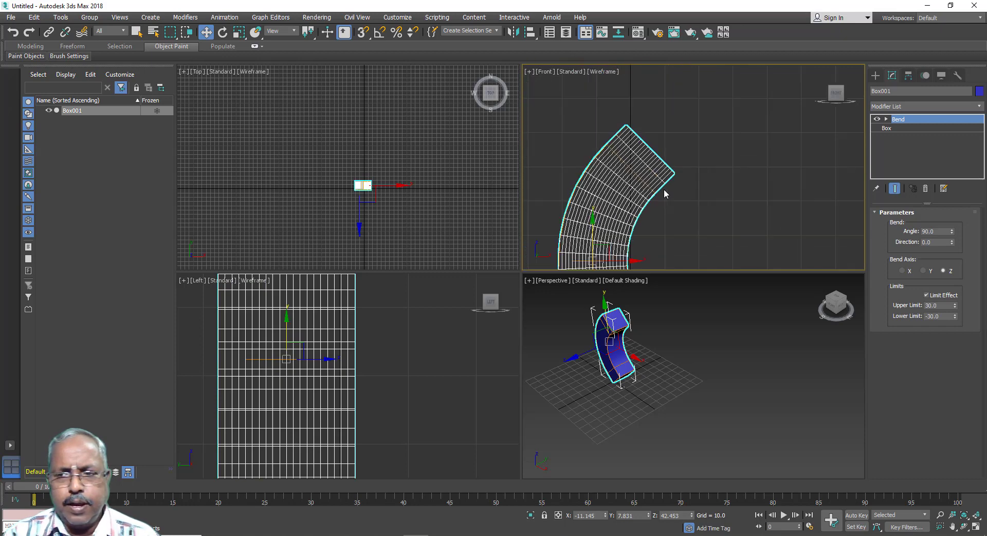
double_click(937, 305)
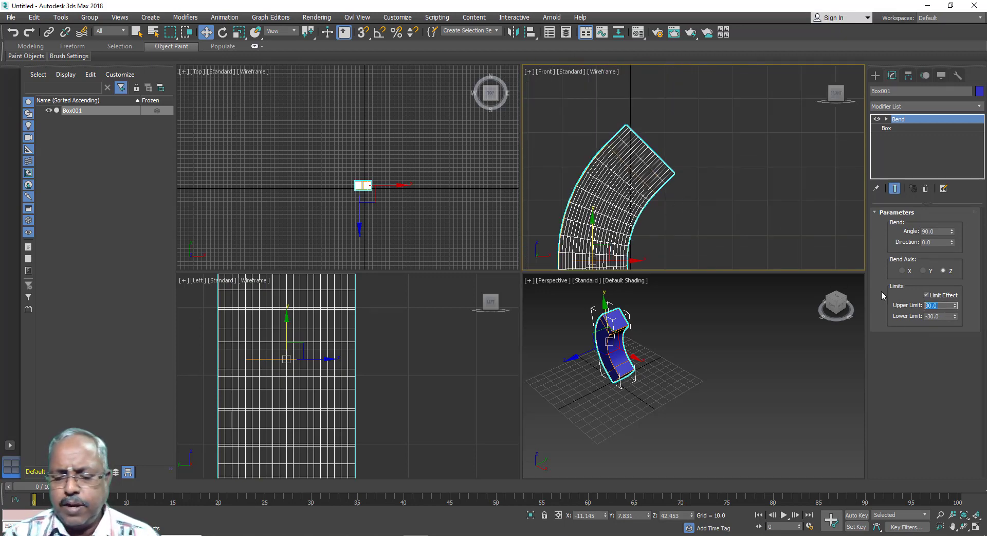
text(40)
key(Tab)
text(-40)
key(Tab)
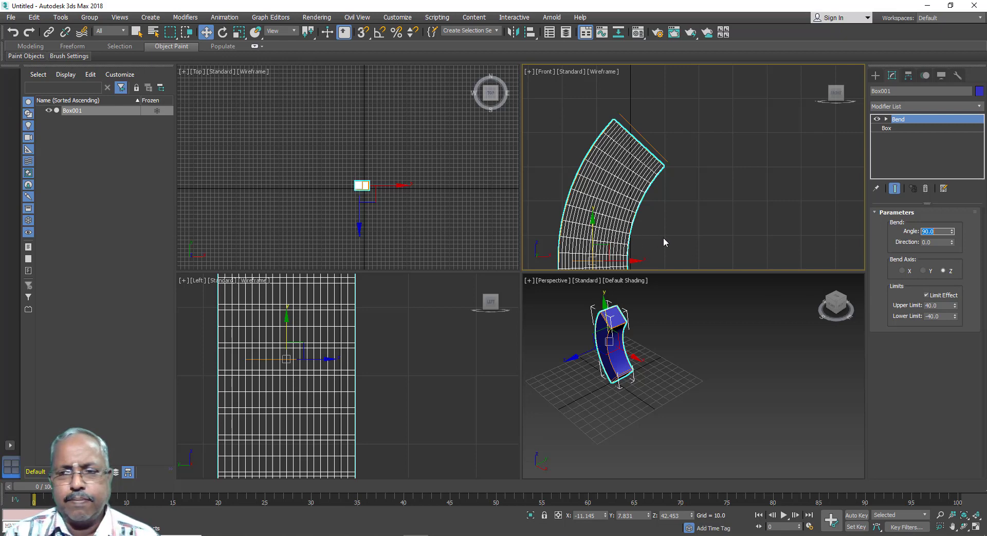
- Toggle Limit Effect off and on to compare the limited and full bend
click(927, 295)
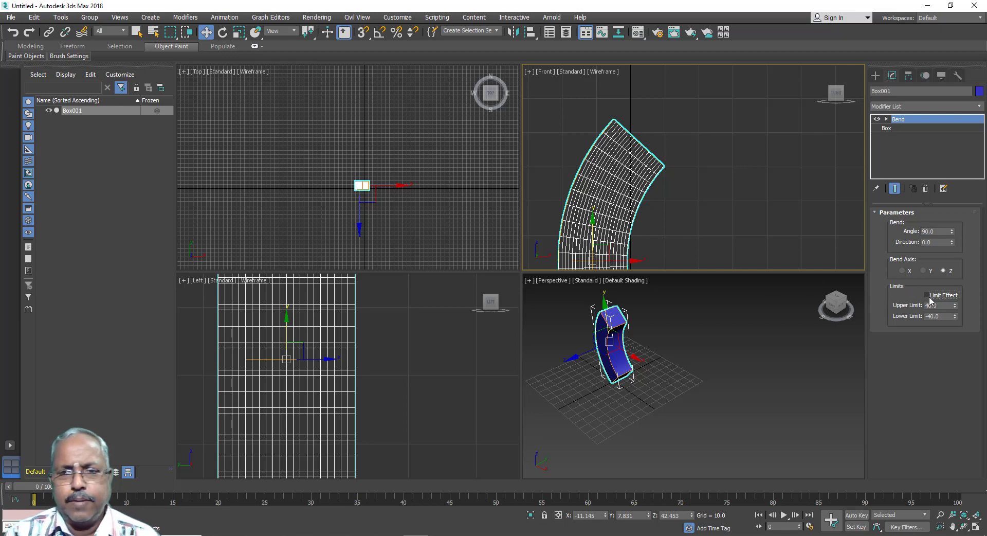
click(929, 296)
click(928, 295)
click(927, 296)
click(927, 295)
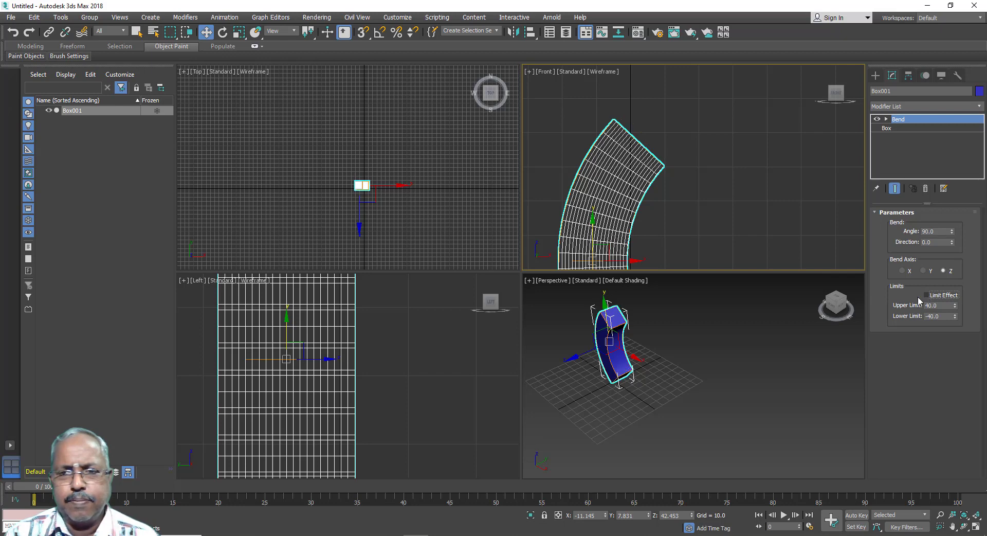
- Deselect the box and use Zoom Extents All to fit it in every viewport
click(747, 240)
scroll(735, 220, down, 4)
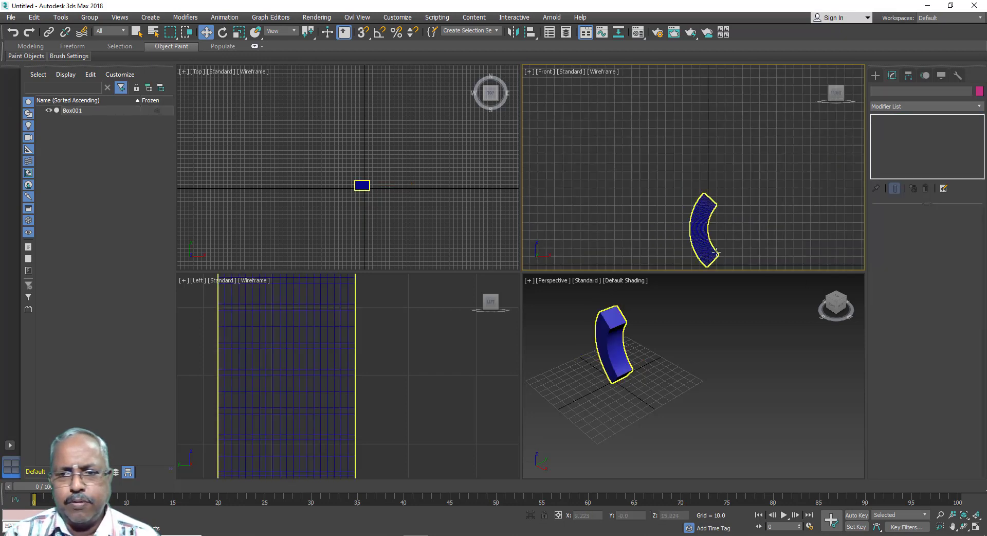
scroll(718, 247, up, 3)
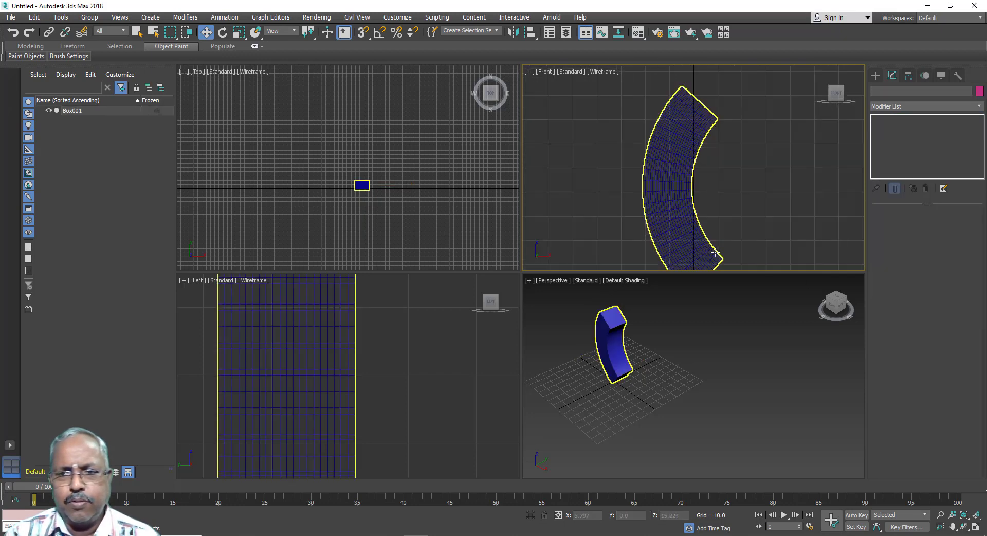
click(977, 516)
- Reselect Box001 with Ctrl+A and toggle Limit Effect, leaving it enabled
key(ctrl+a)
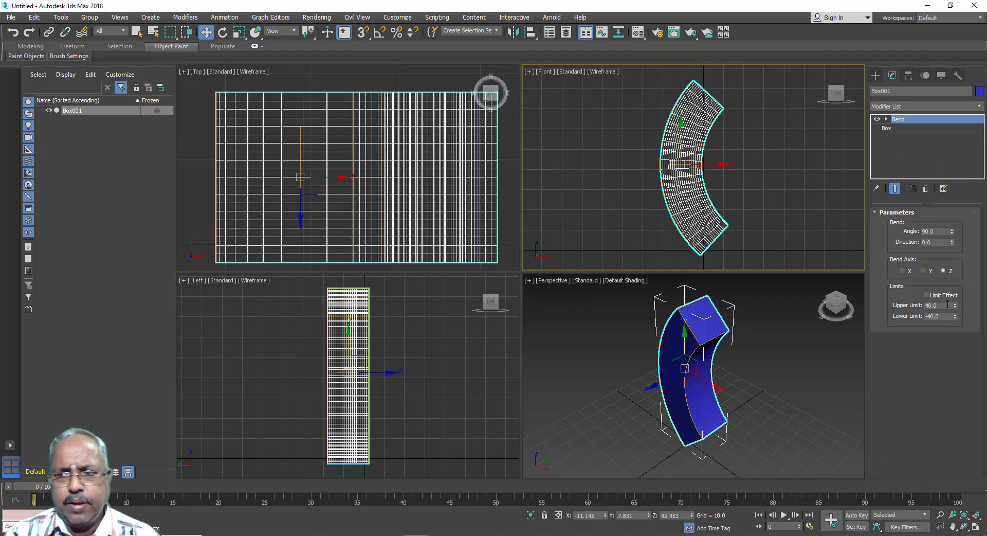
click(927, 295)
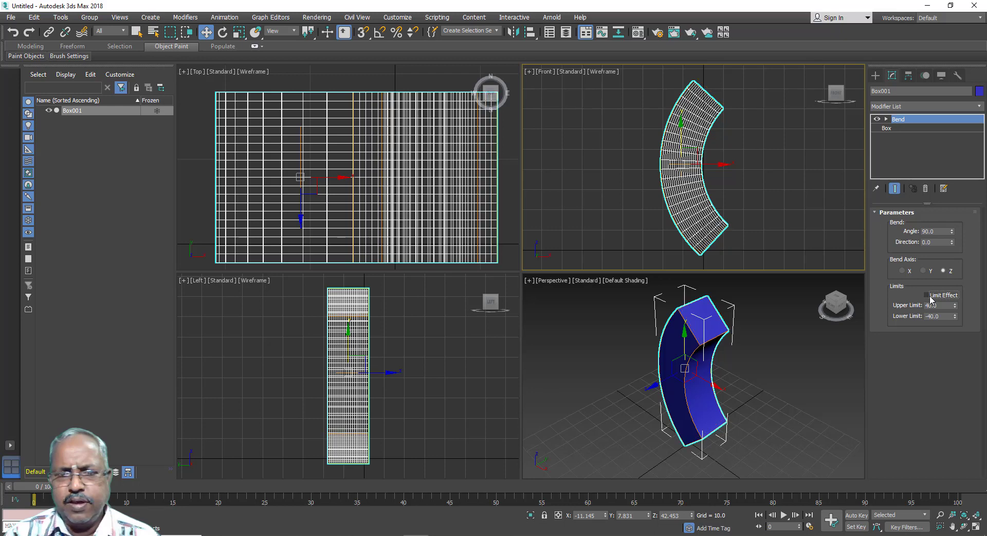
click(931, 297)
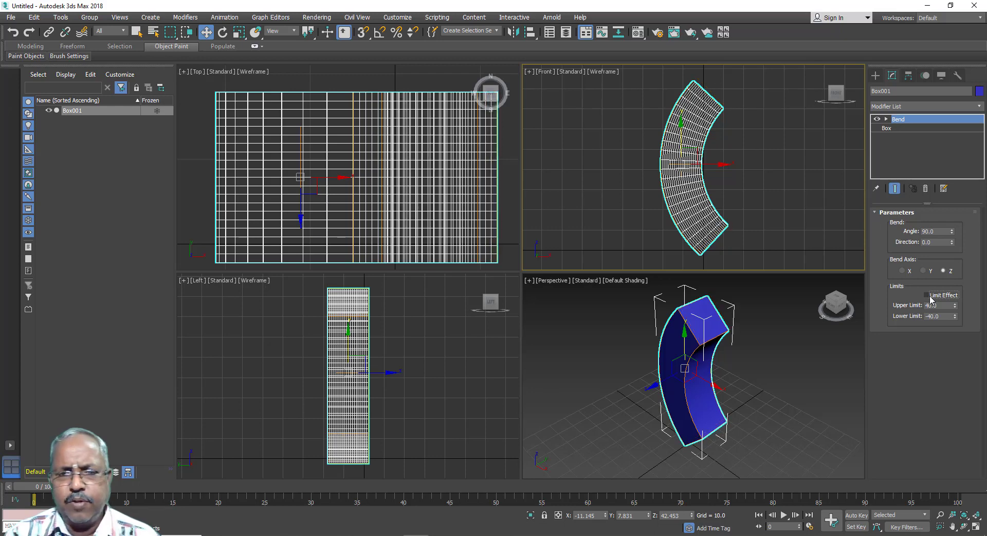
click(930, 296)
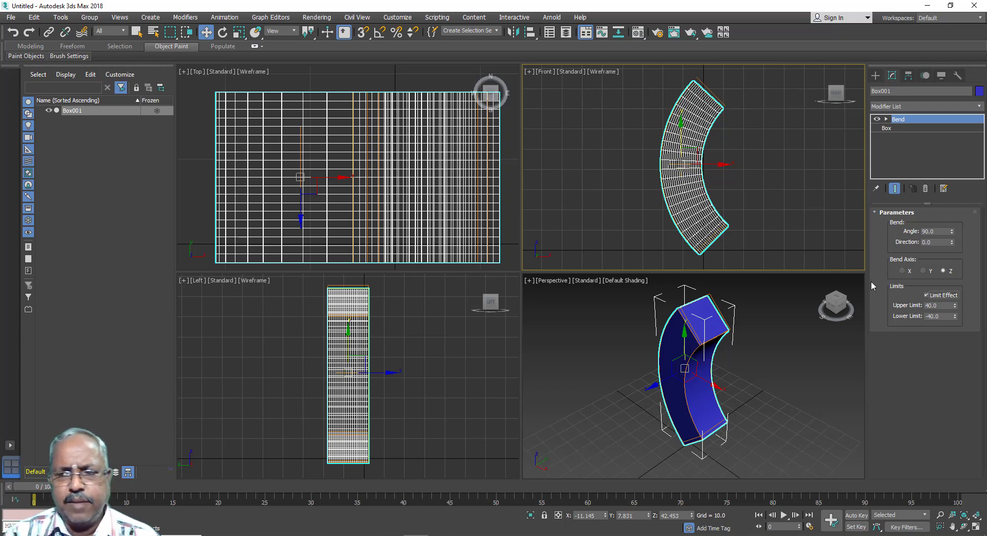
- Try Bend Lower Limit values of -45 and then -60
drag(945, 316, 908, 319)
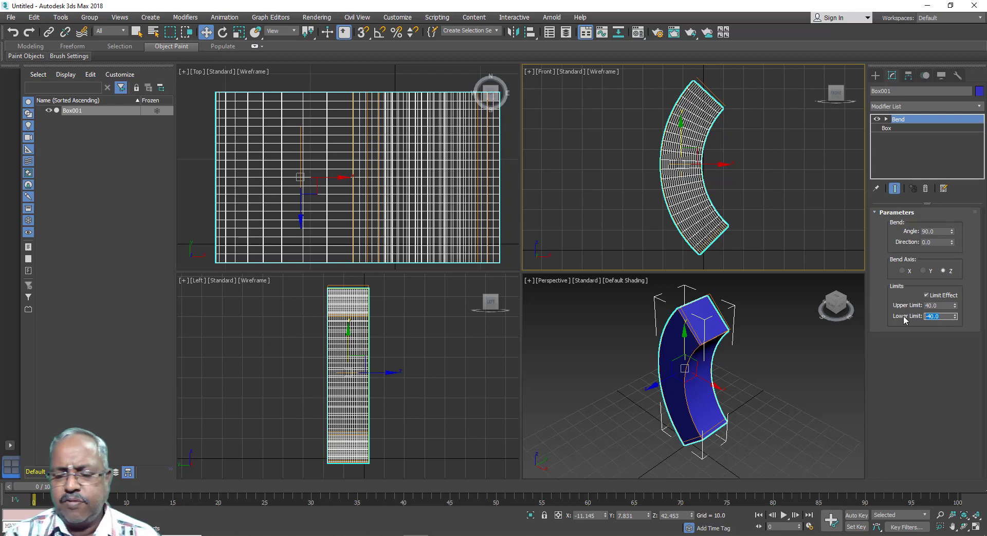
text(-45)
key(Tab)
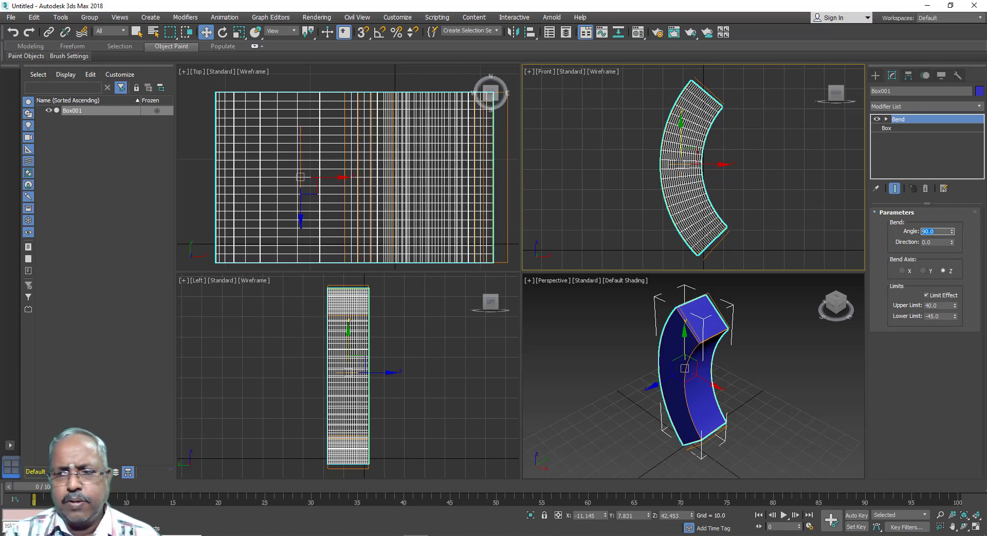
click(939, 301)
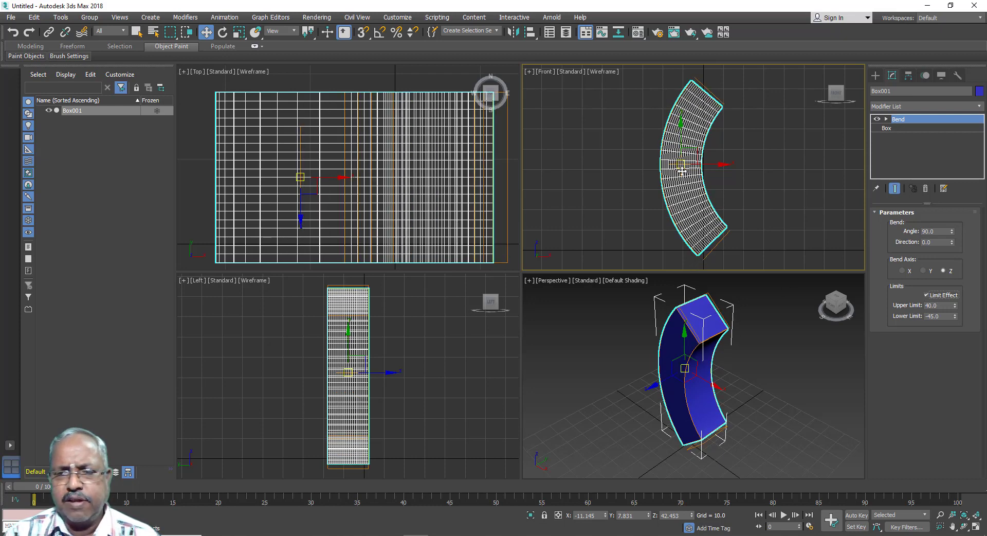
double_click(948, 317)
text(-)
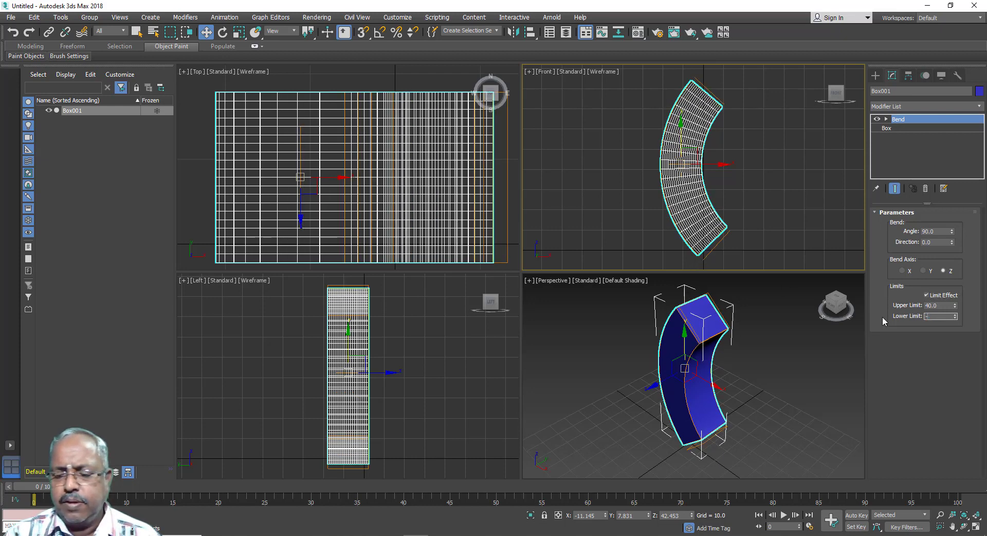
text(60)
key(Tab)
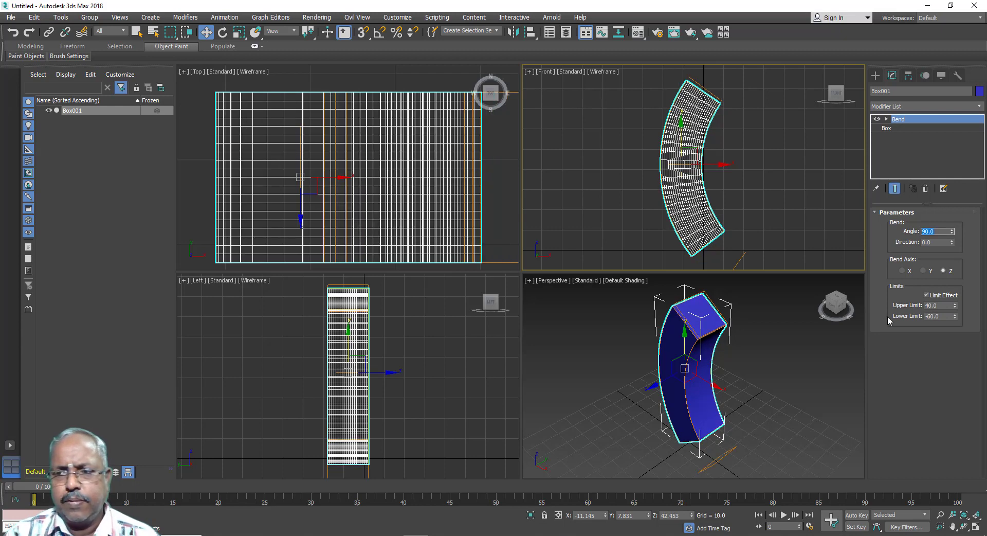
- Toggle Limit Effect off and on to compare, then delete the Bend modifier
click(927, 298)
click(927, 300)
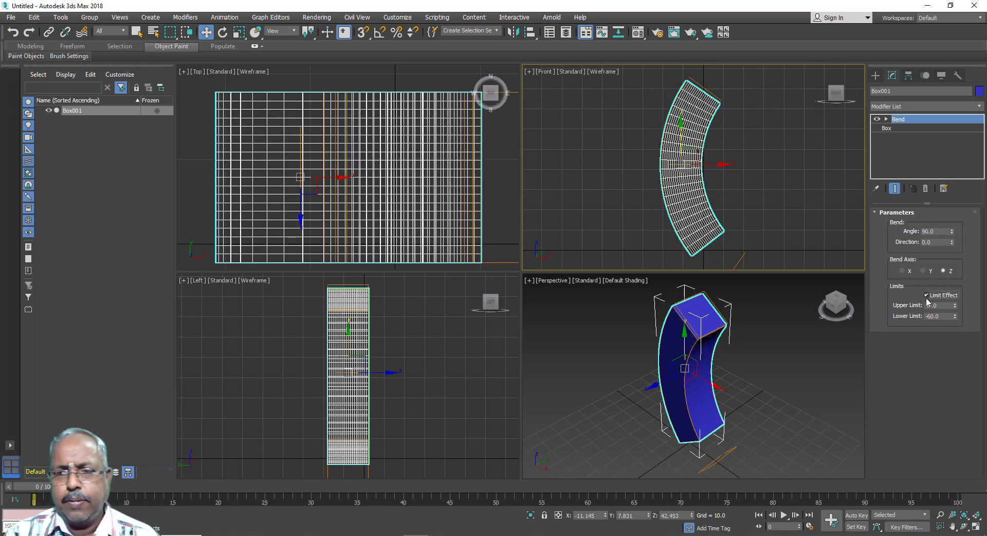
click(927, 296)
click(927, 296)
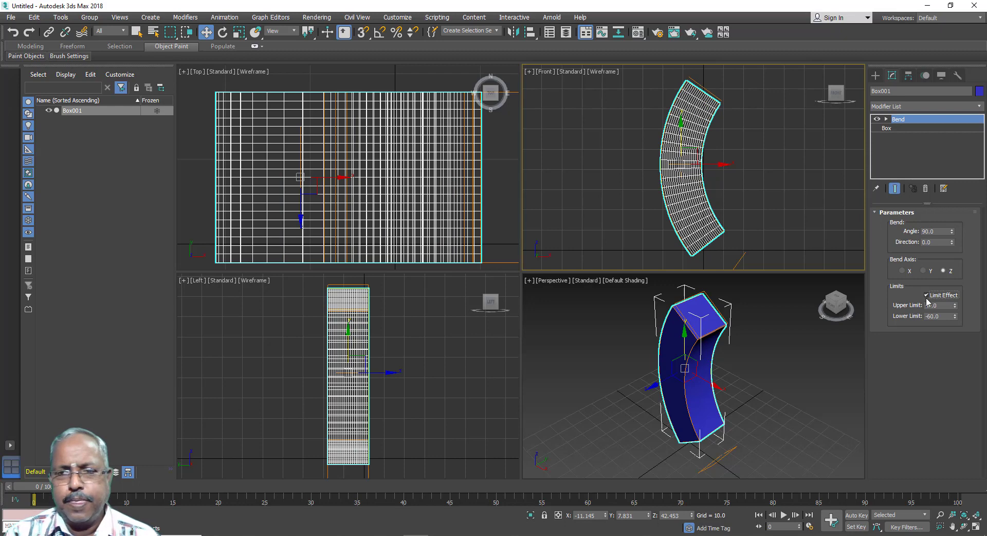
click(926, 296)
click(927, 298)
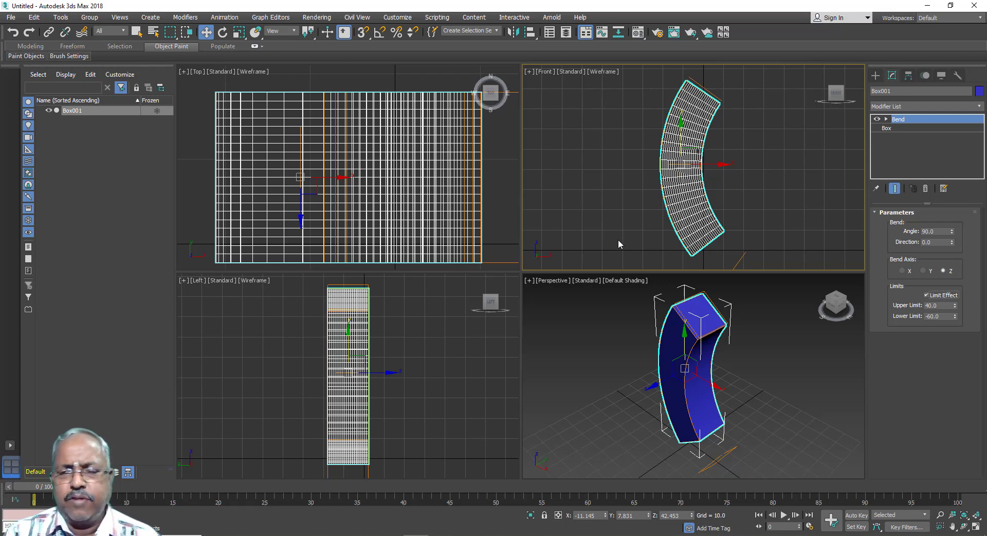
right_click(900, 122)
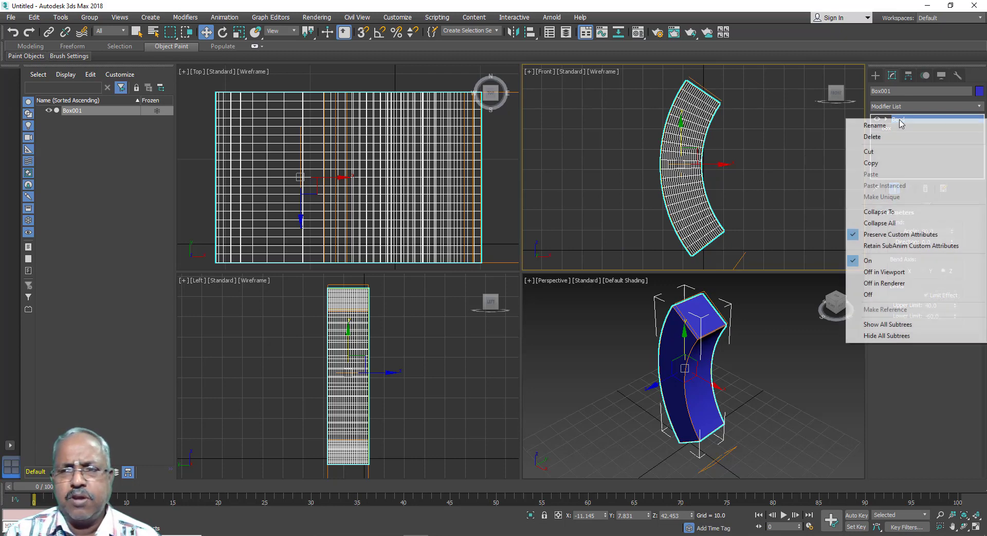
click(898, 137)
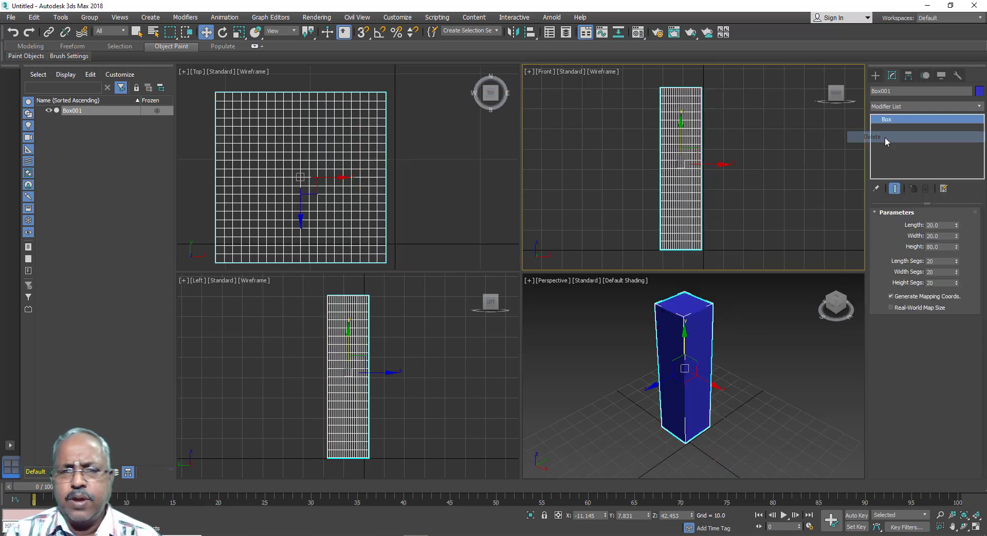
click(927, 5)
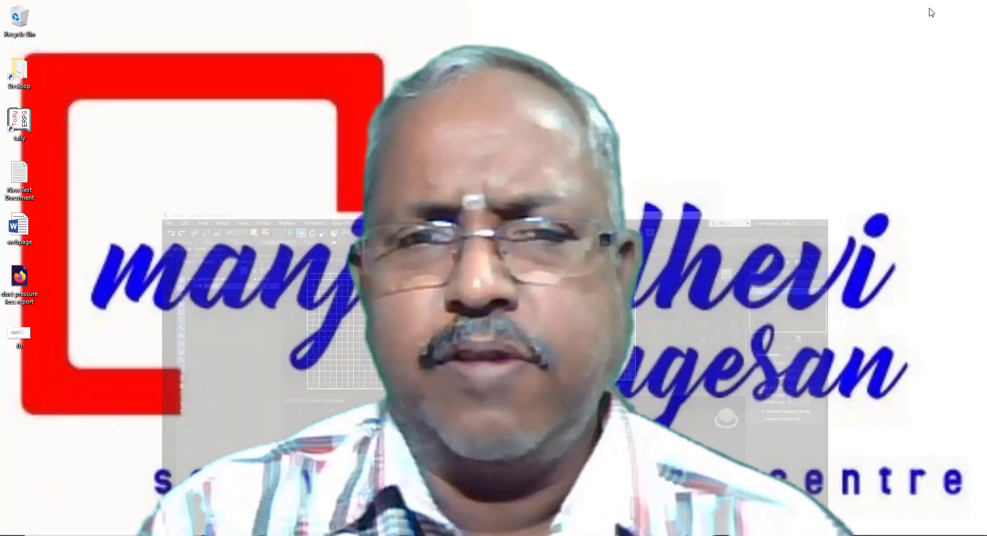